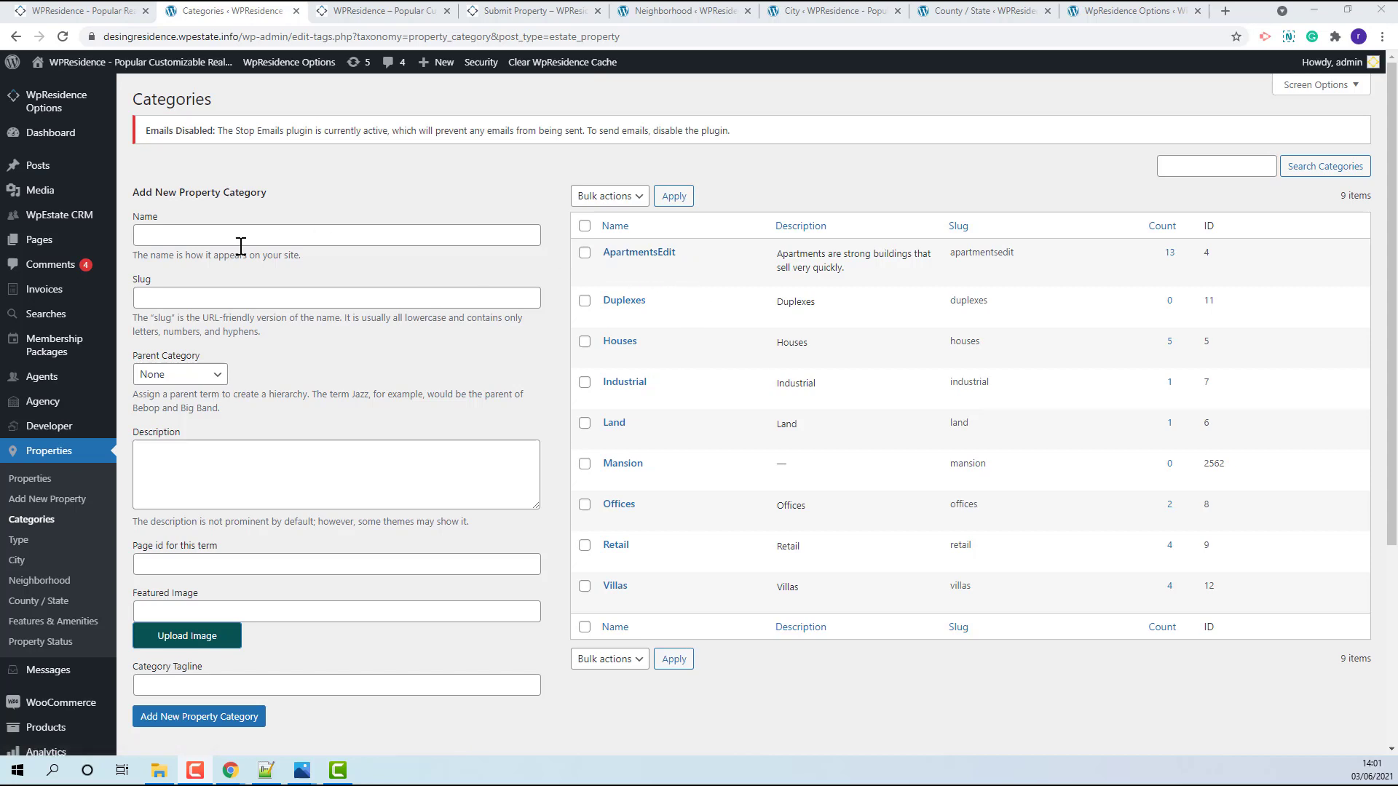
Add the property category 'Apartment Child' with ApartmentsEdit as its parent category.
click(321, 238)
text(Apartment Child)
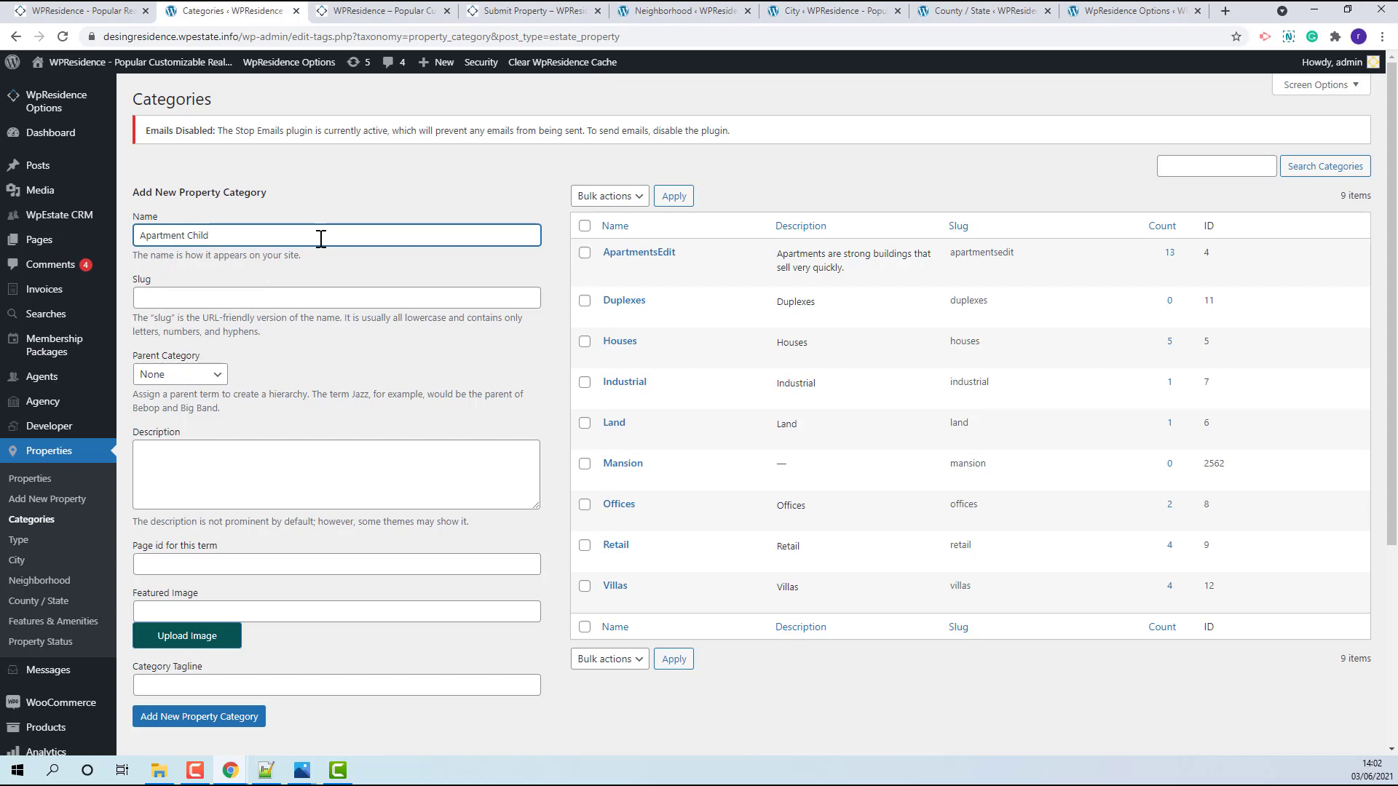
click(179, 374)
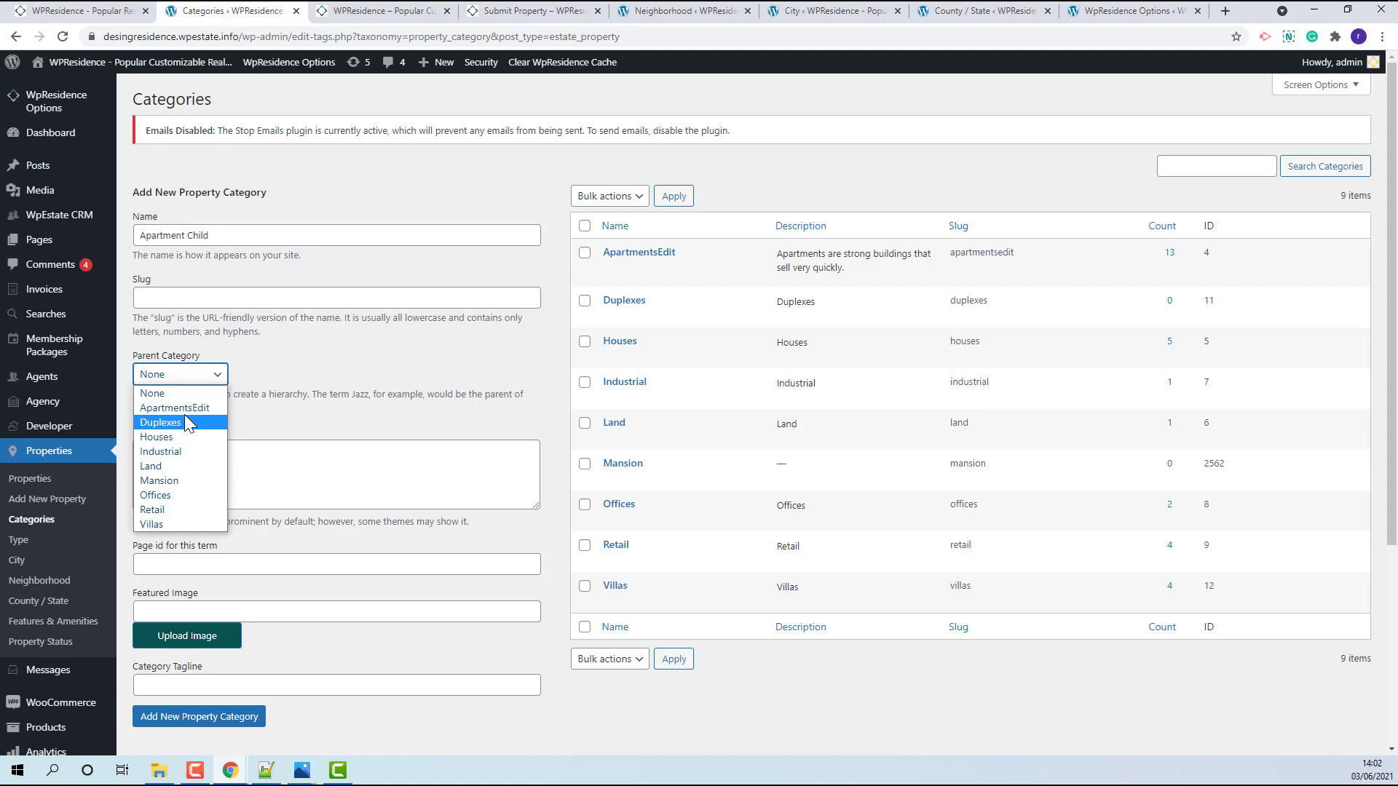
click(181, 409)
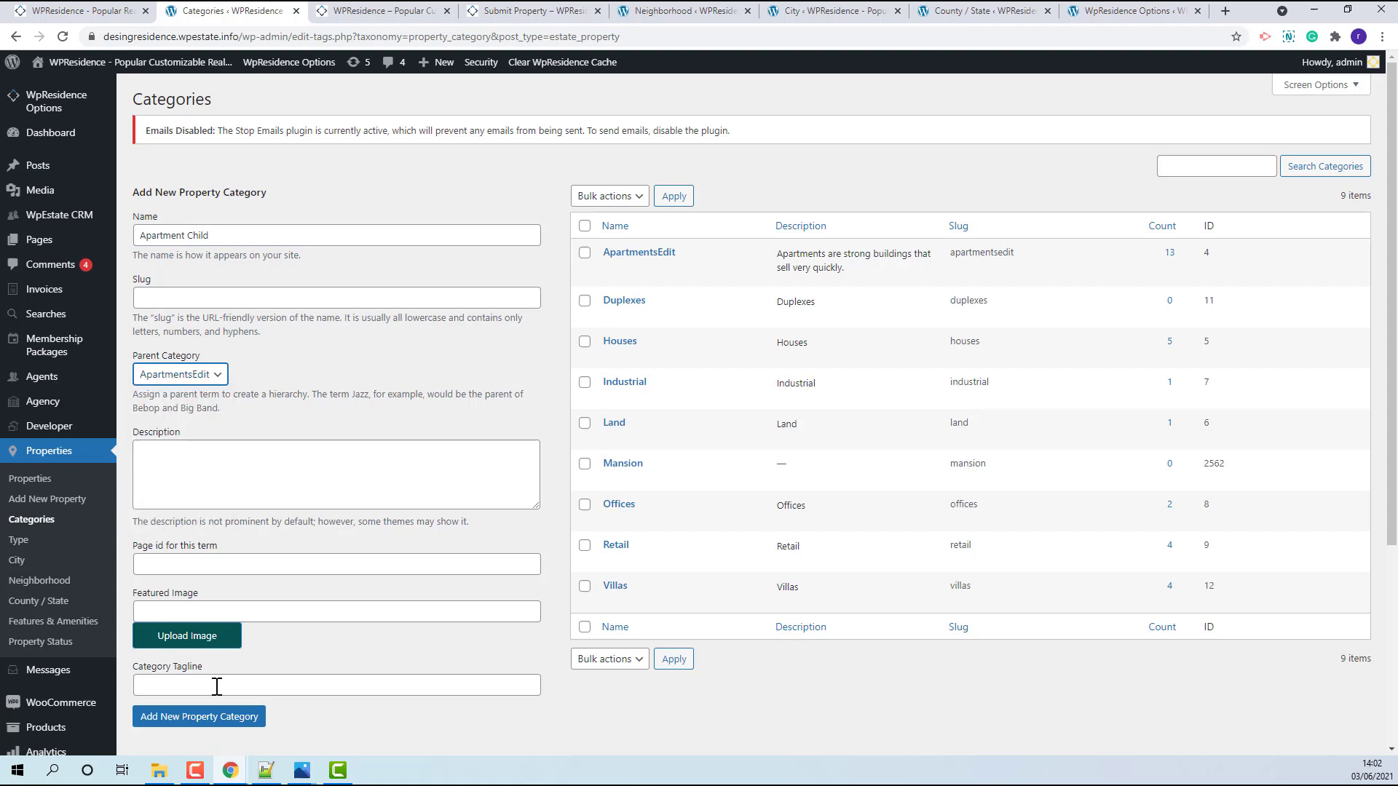
click(214, 728)
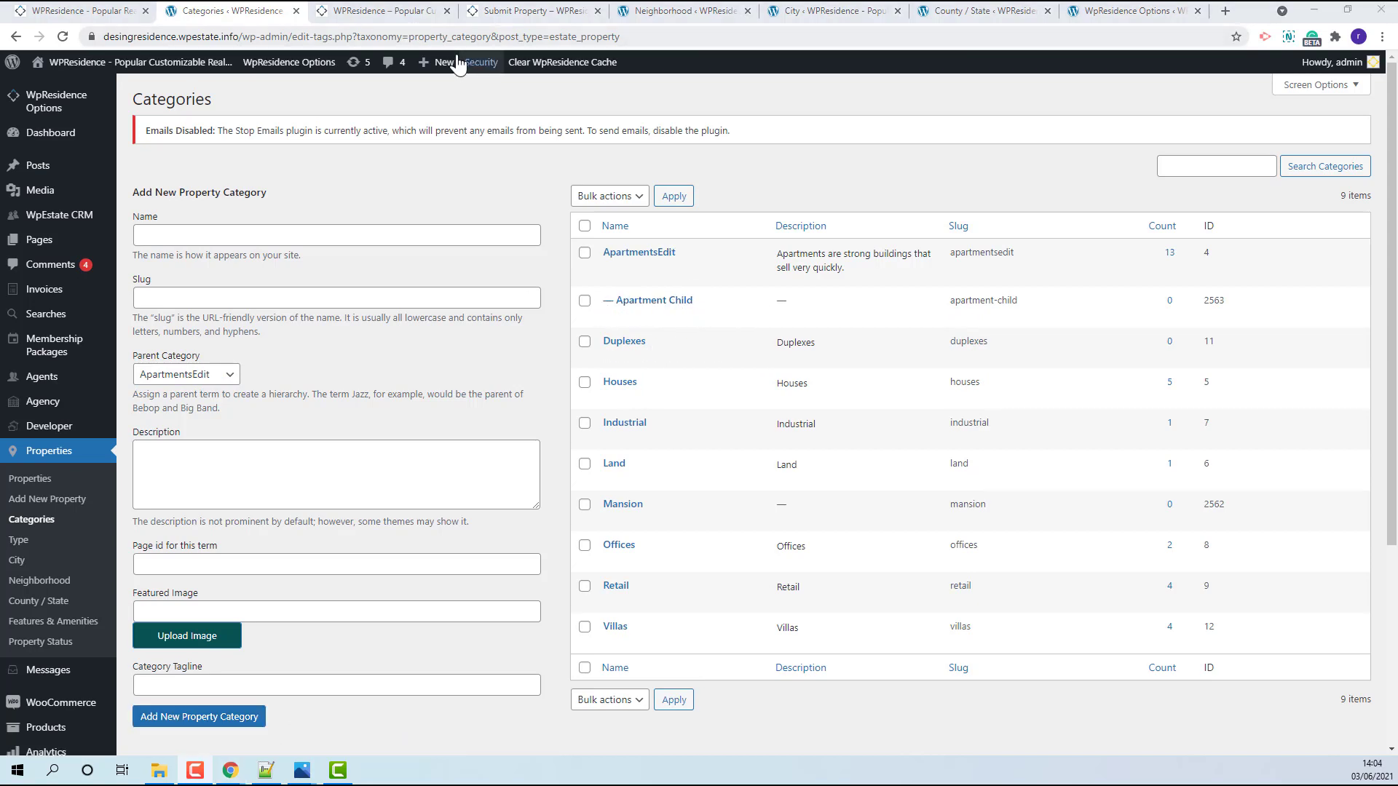
Verify Apartment Child appears in the front-end search and Submit Property category dropdowns.
click(399, 10)
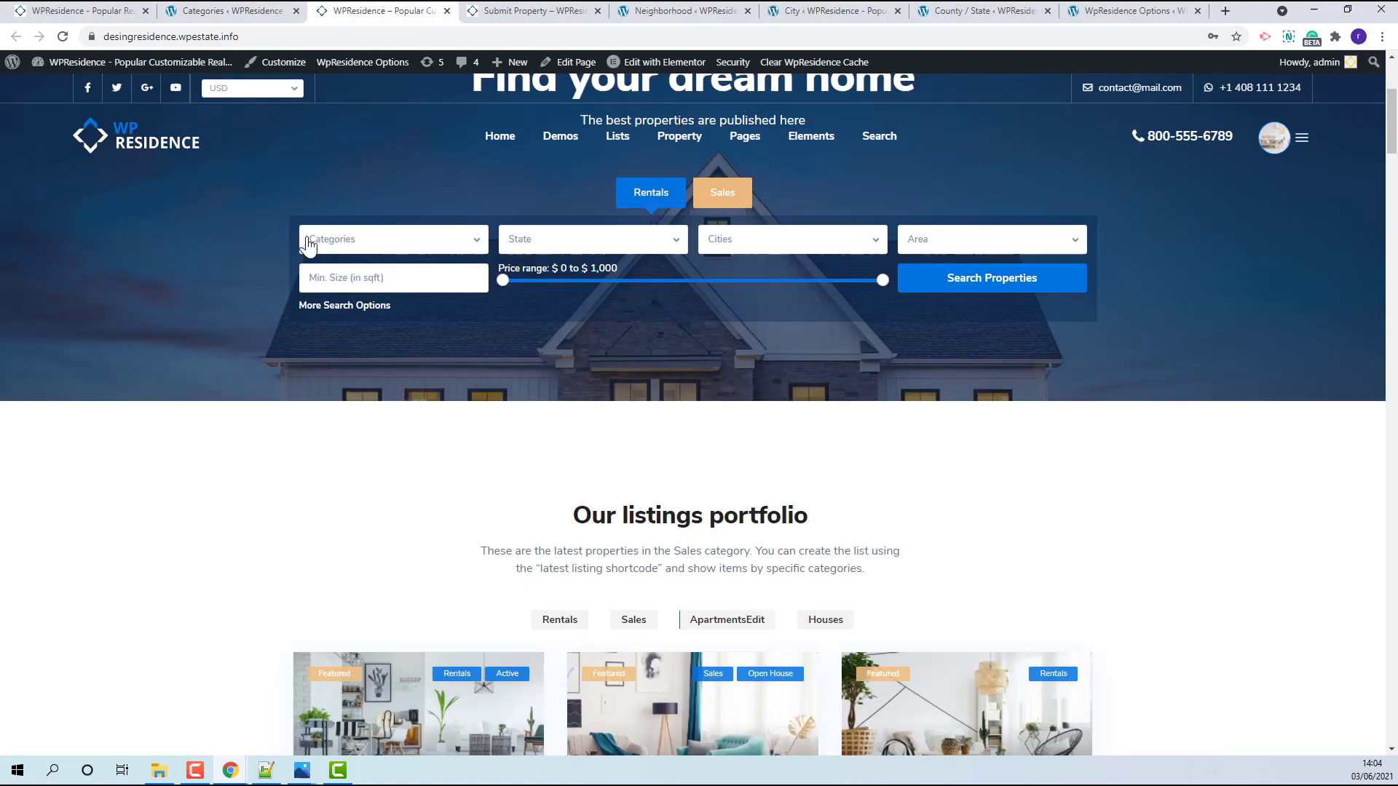
click(357, 243)
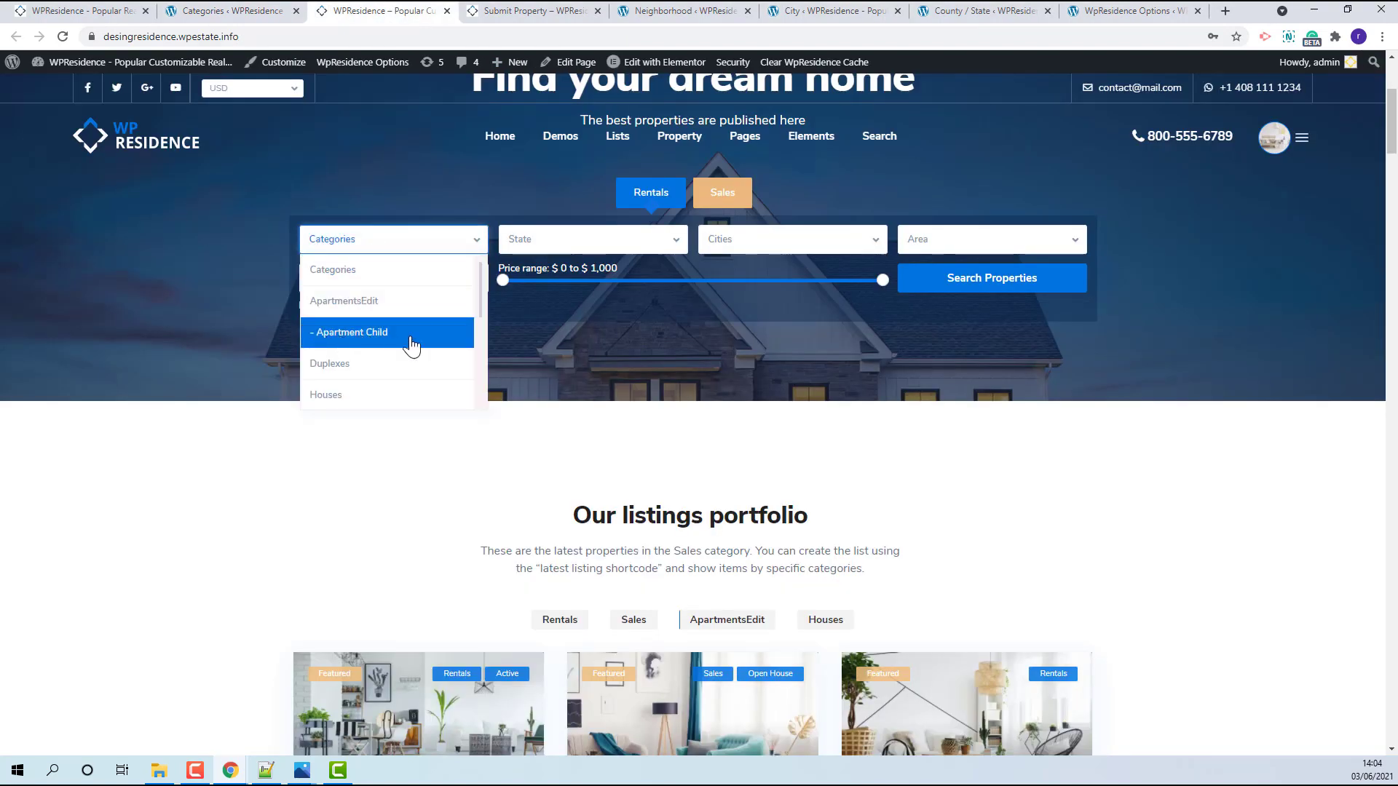
click(548, 15)
scroll(764, 400, down, 4)
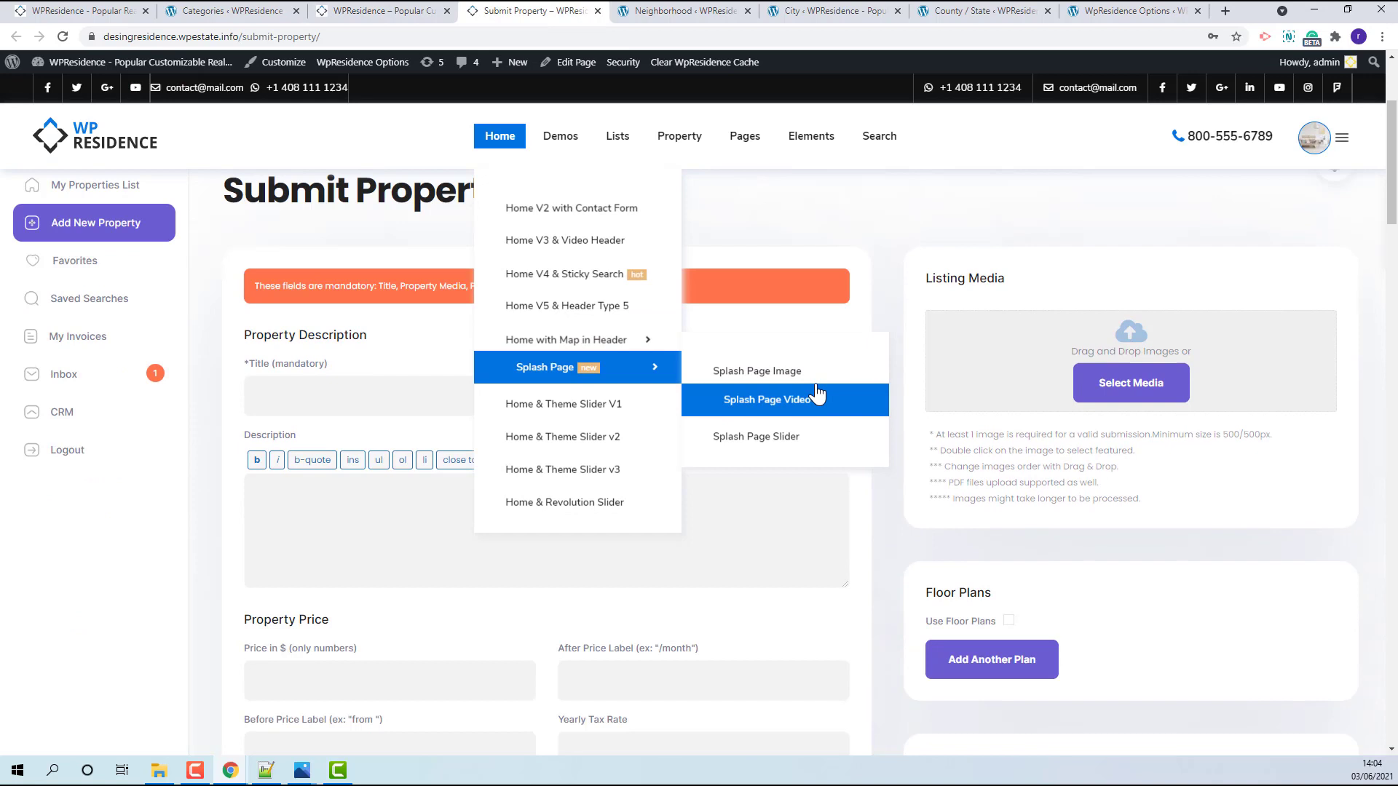
scroll(396, 403, down, 7)
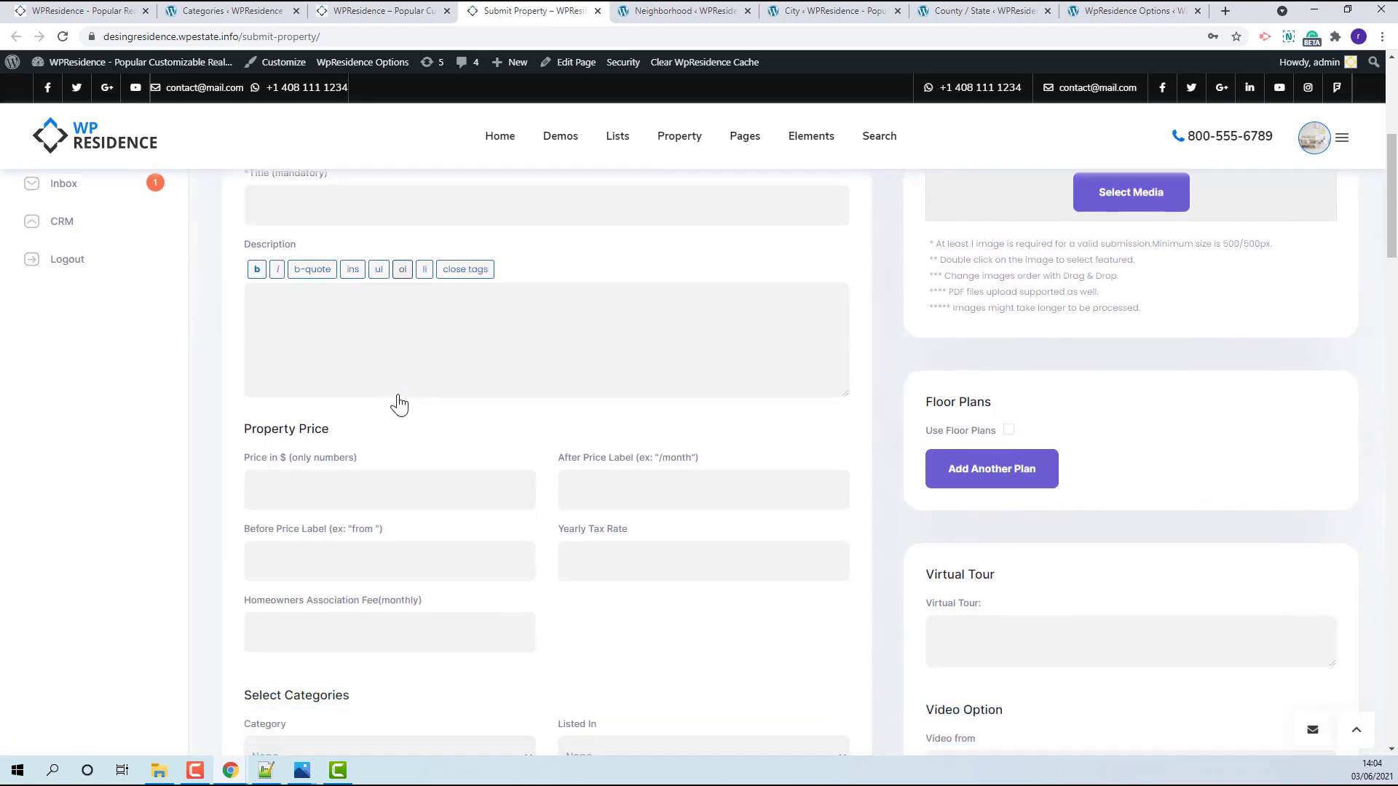
click(312, 372)
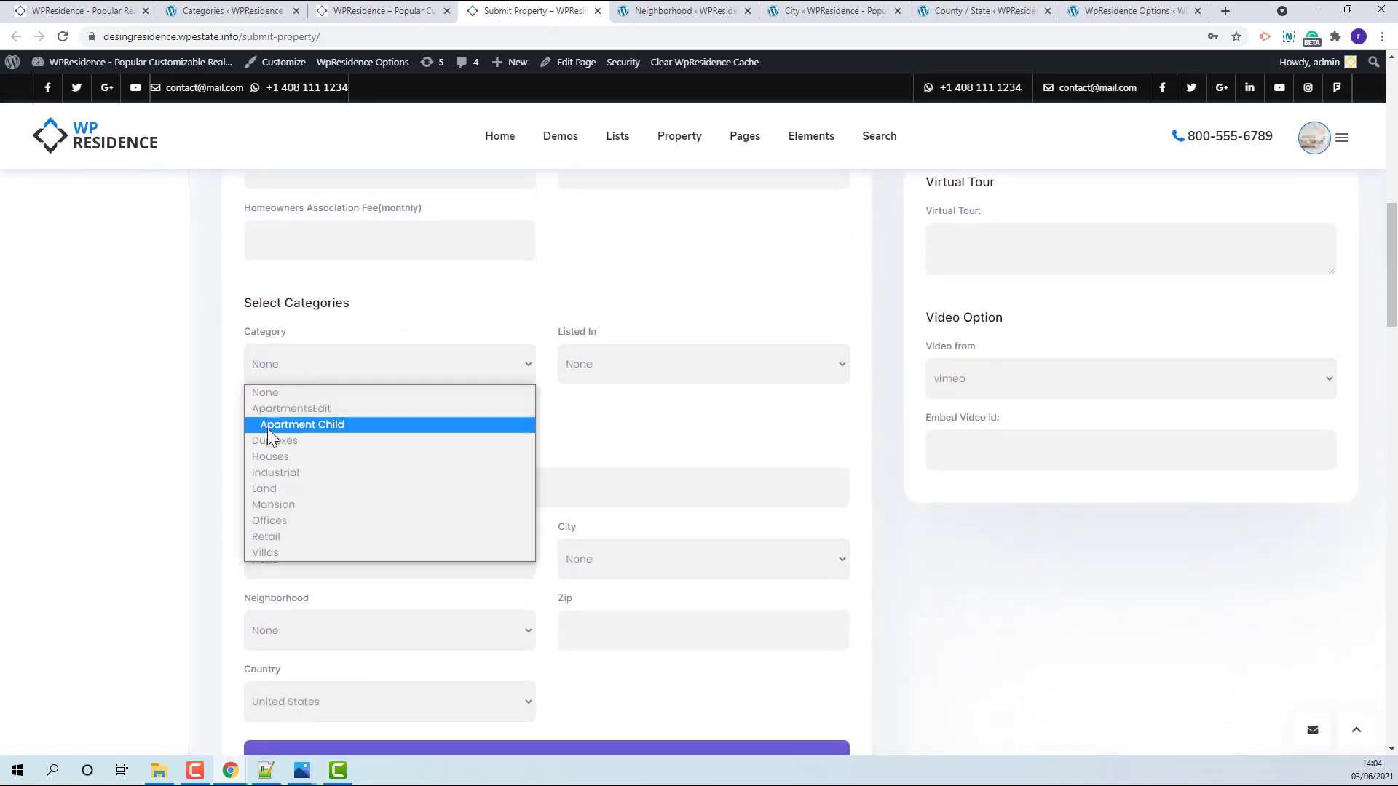
click(536, 216)
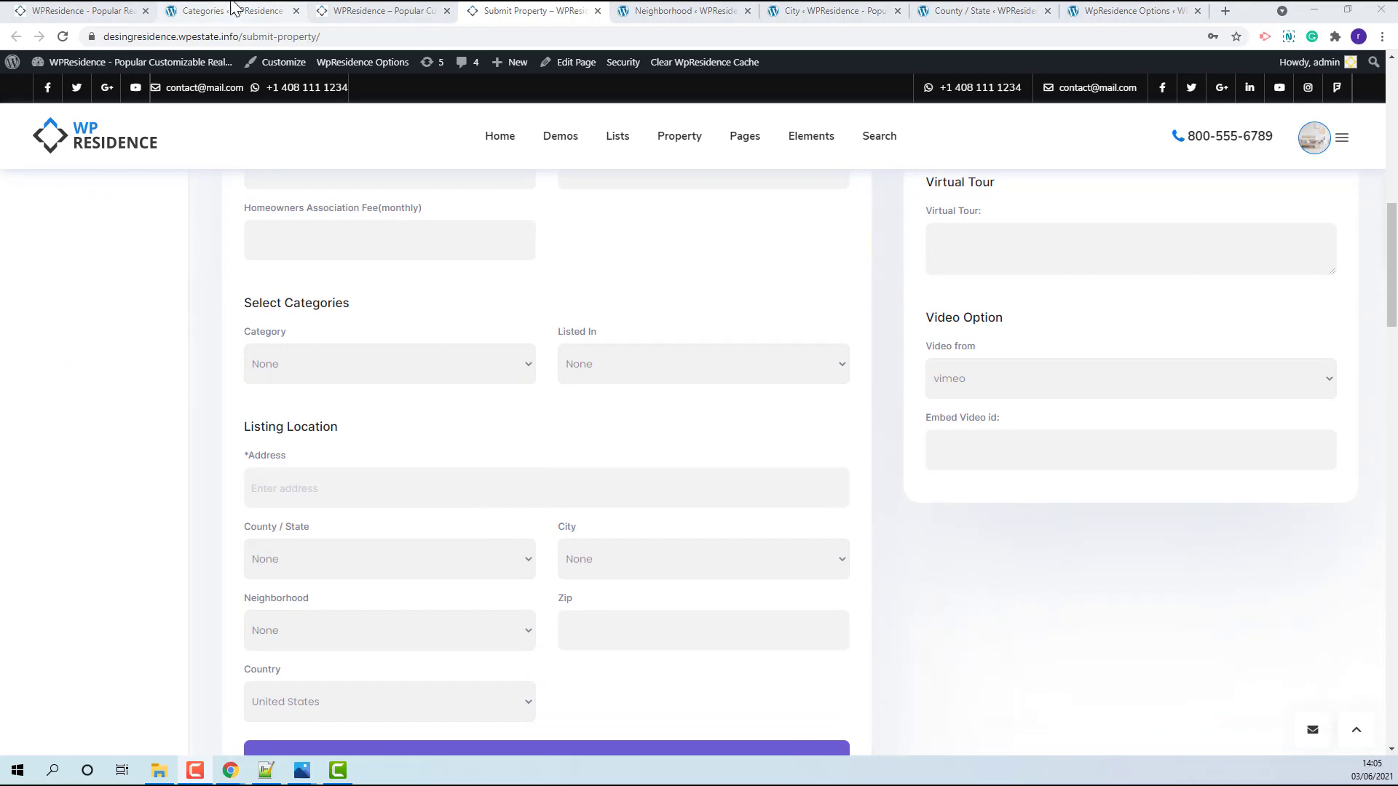
click(233, 10)
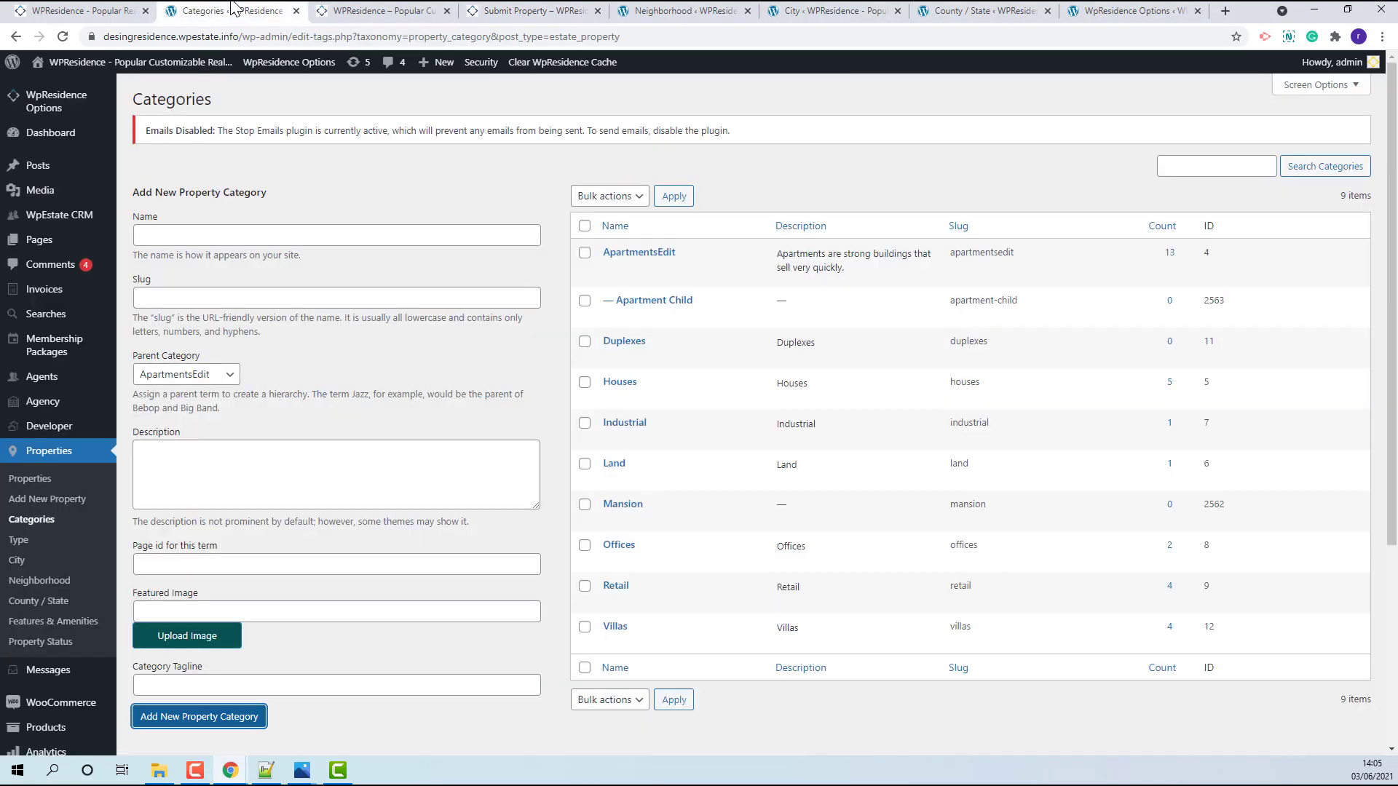
Go to the Properties > Type taxonomy page in the admin sidebar.
click(21, 540)
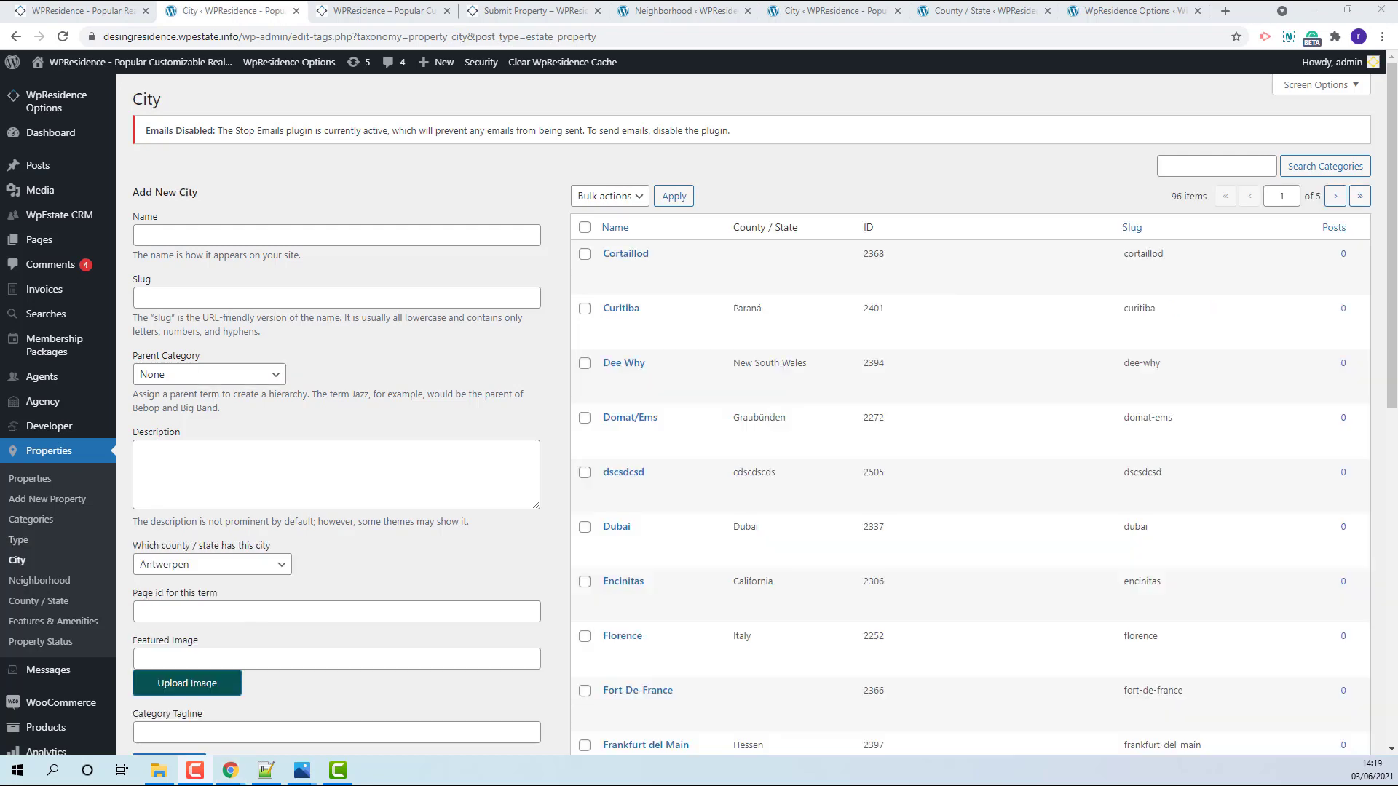
Confirm neighborhood Bayonne links to Jersey City, and Jersey City to New Jersey State.
click(41, 580)
mouse_move(698, 366)
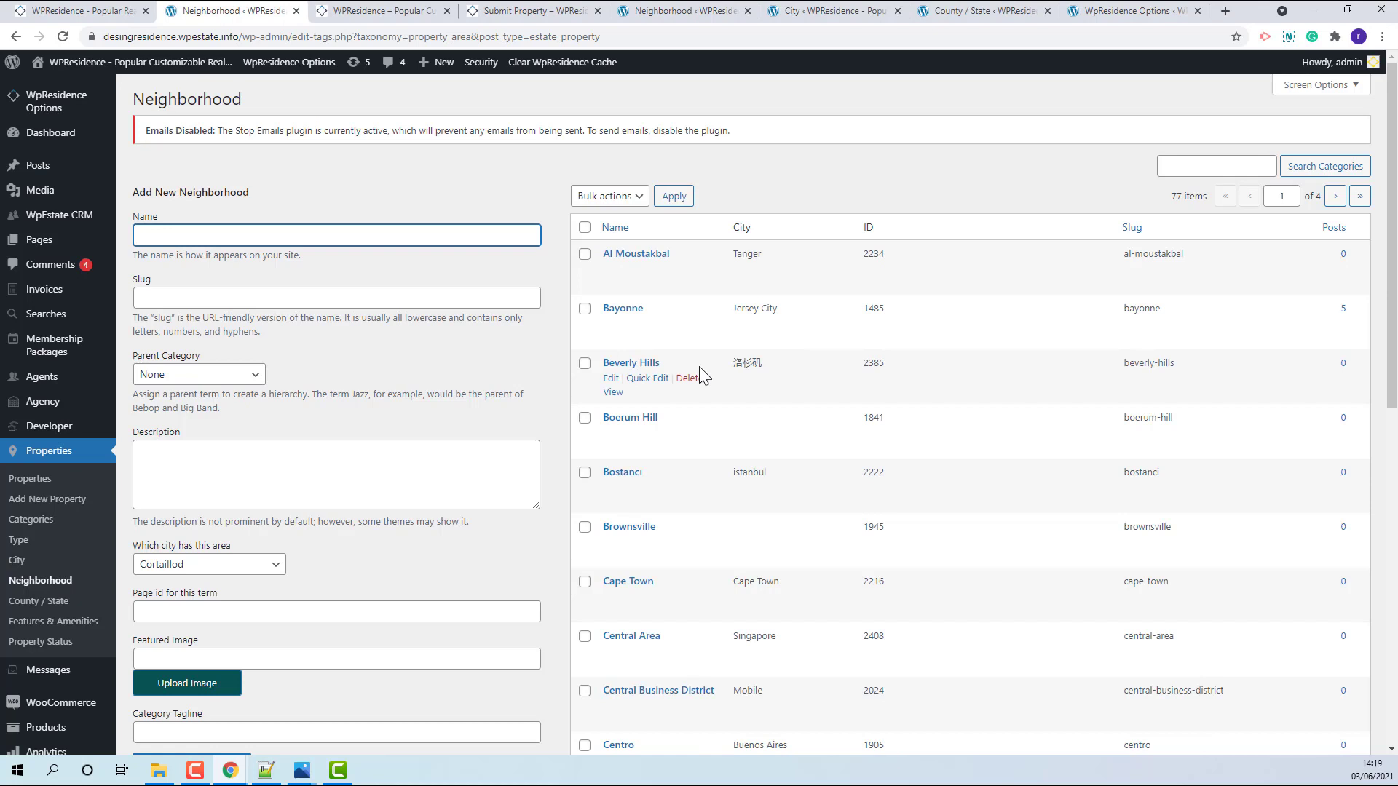
mouse_move(617, 336)
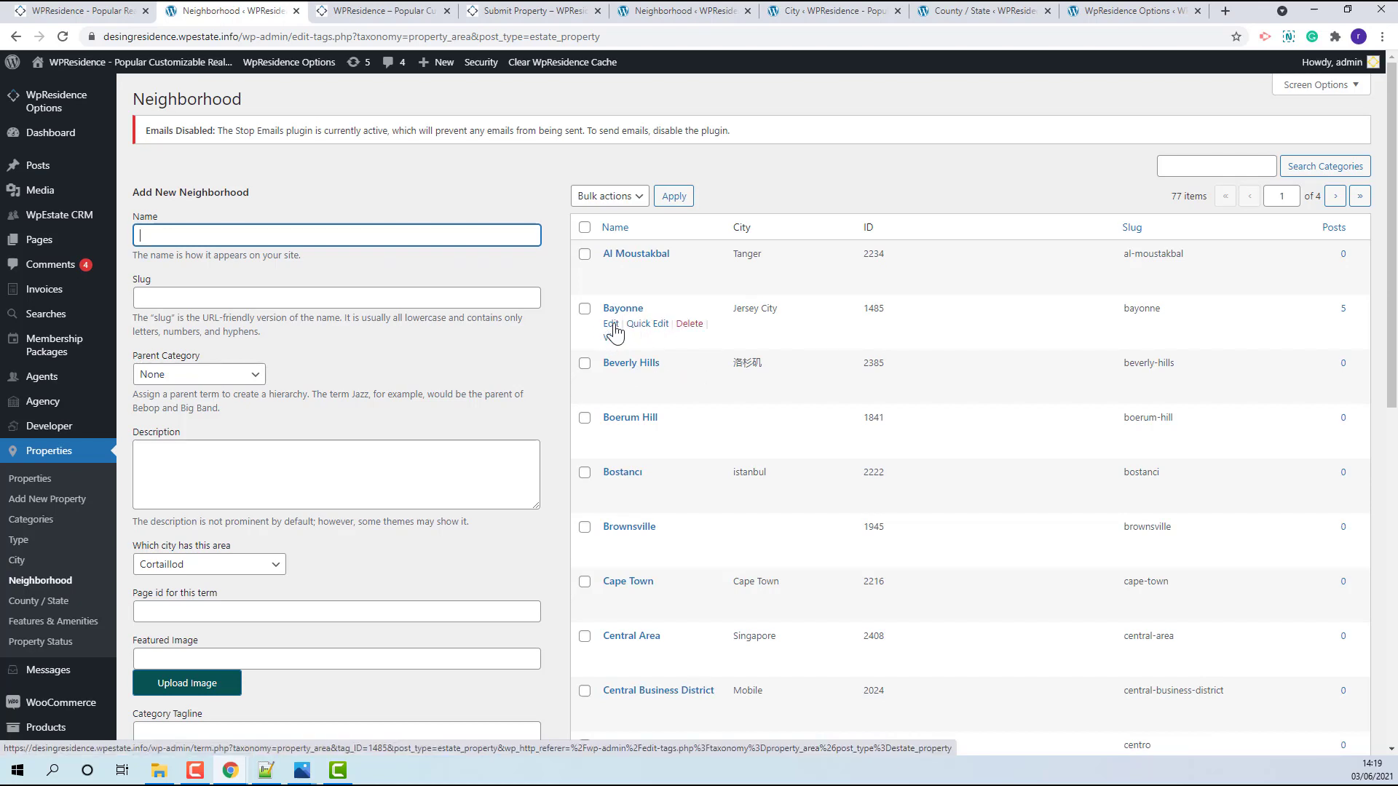
key(alt+Left)
click(41, 580)
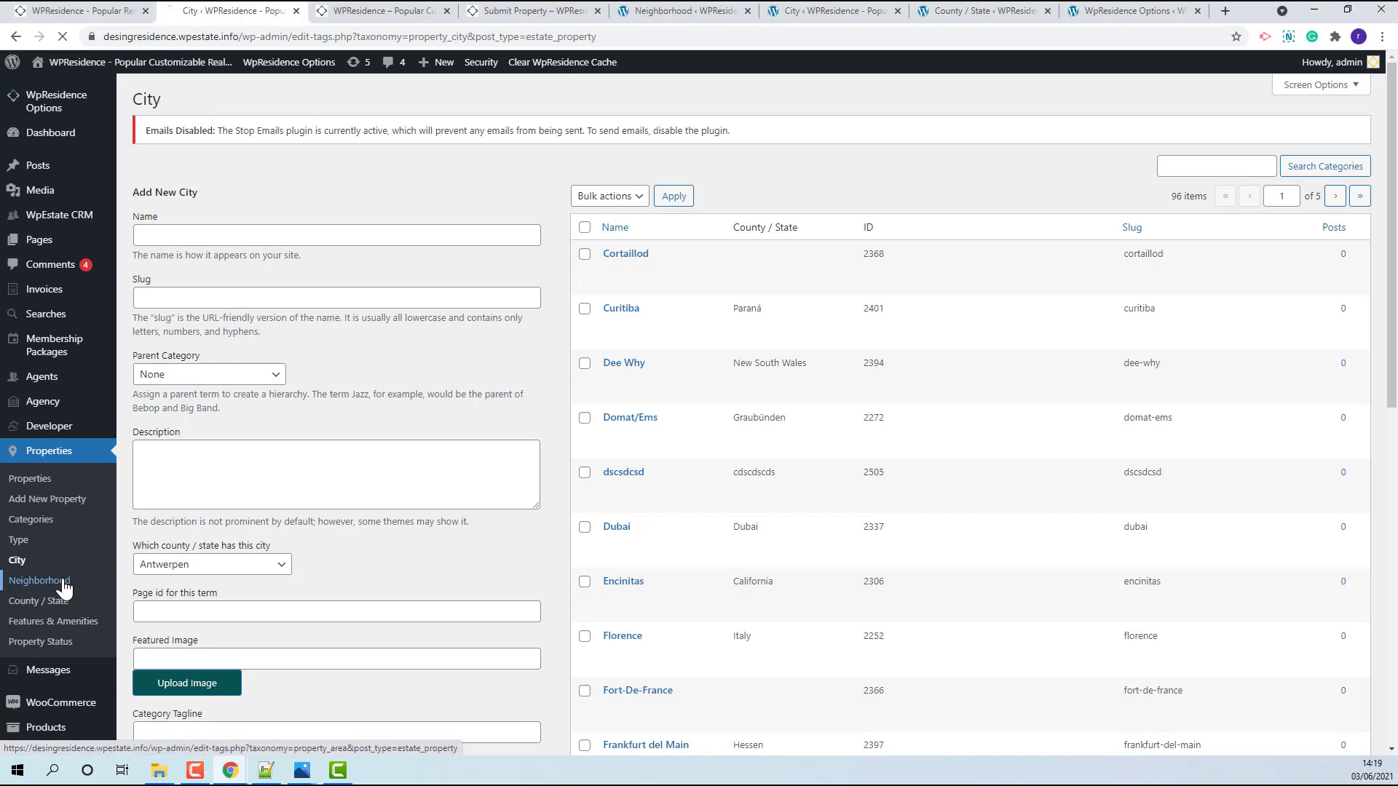
mouse_move(608, 316)
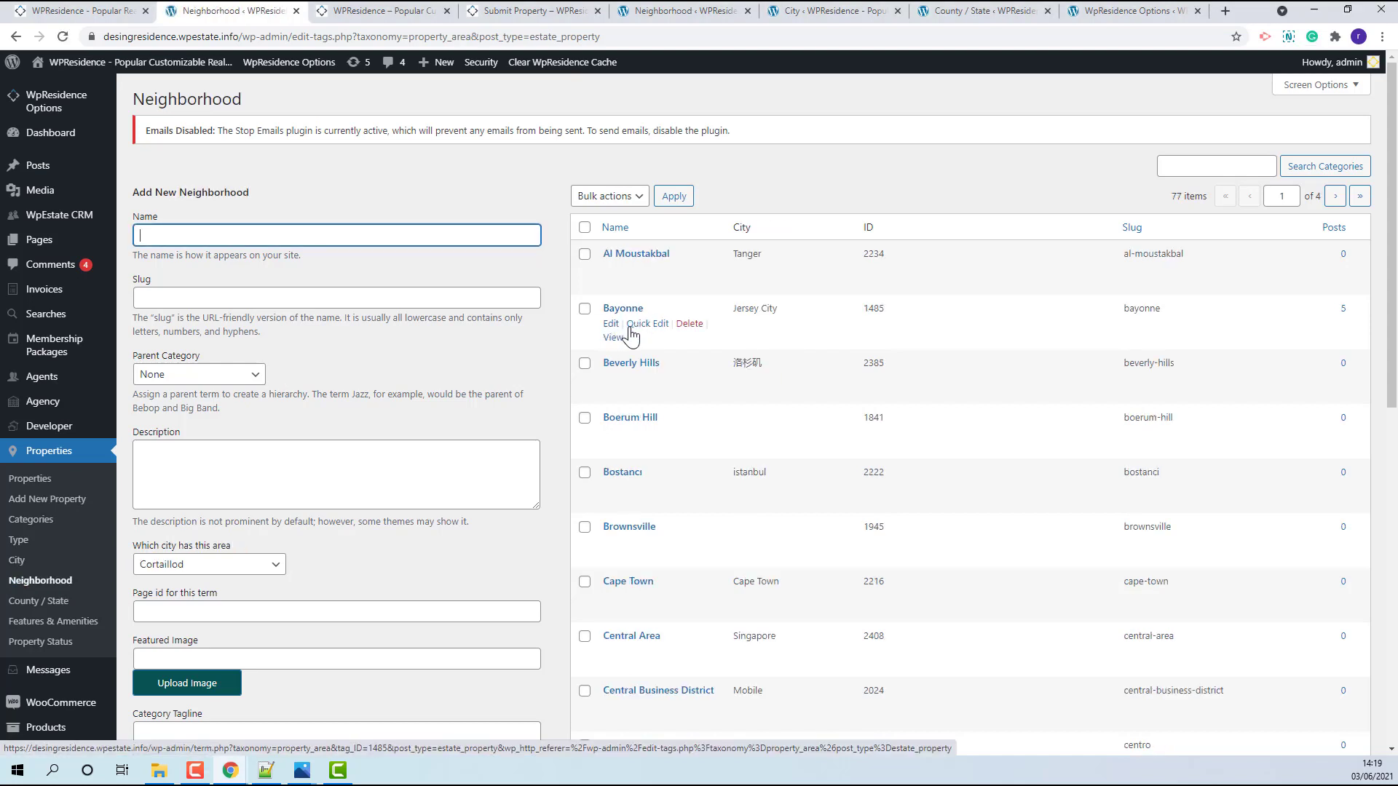
click(612, 326)
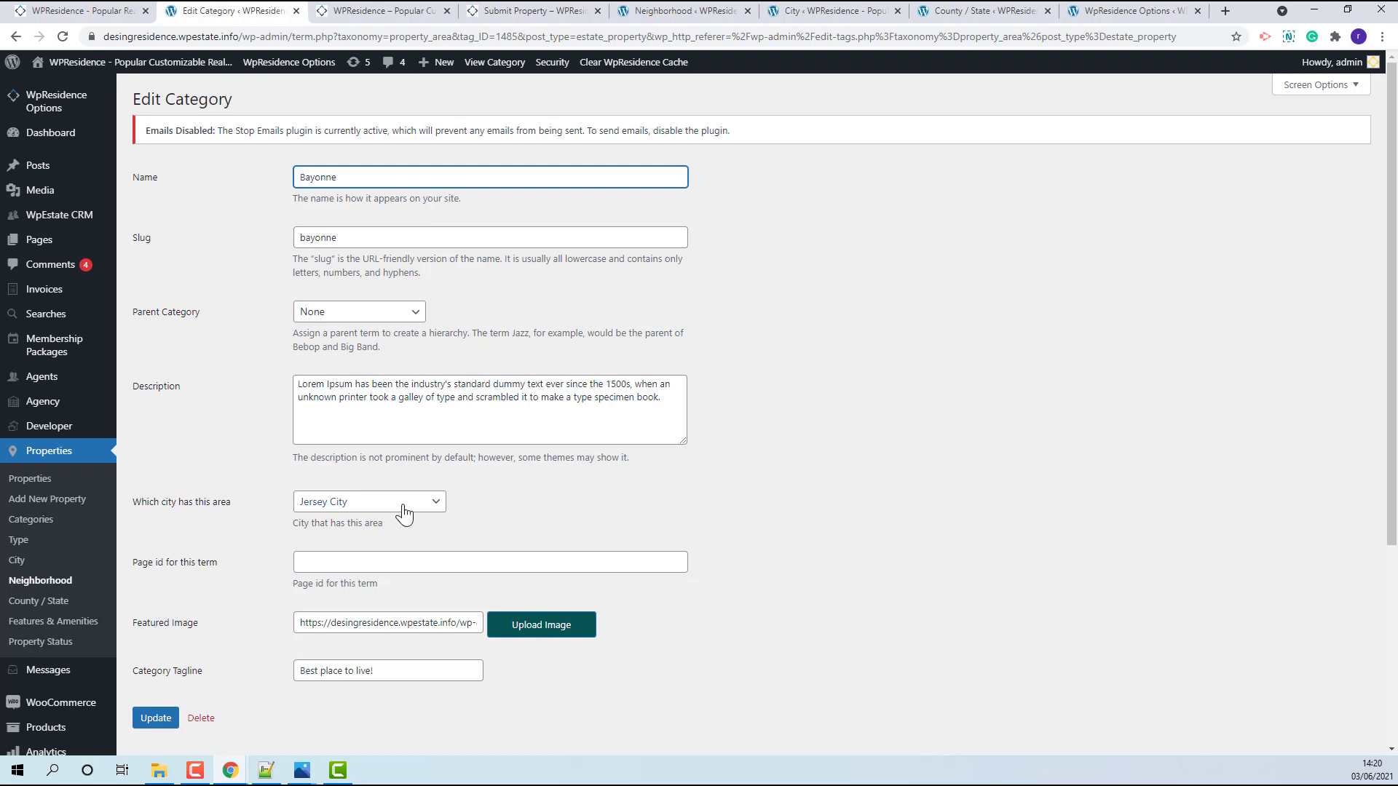
click(16, 561)
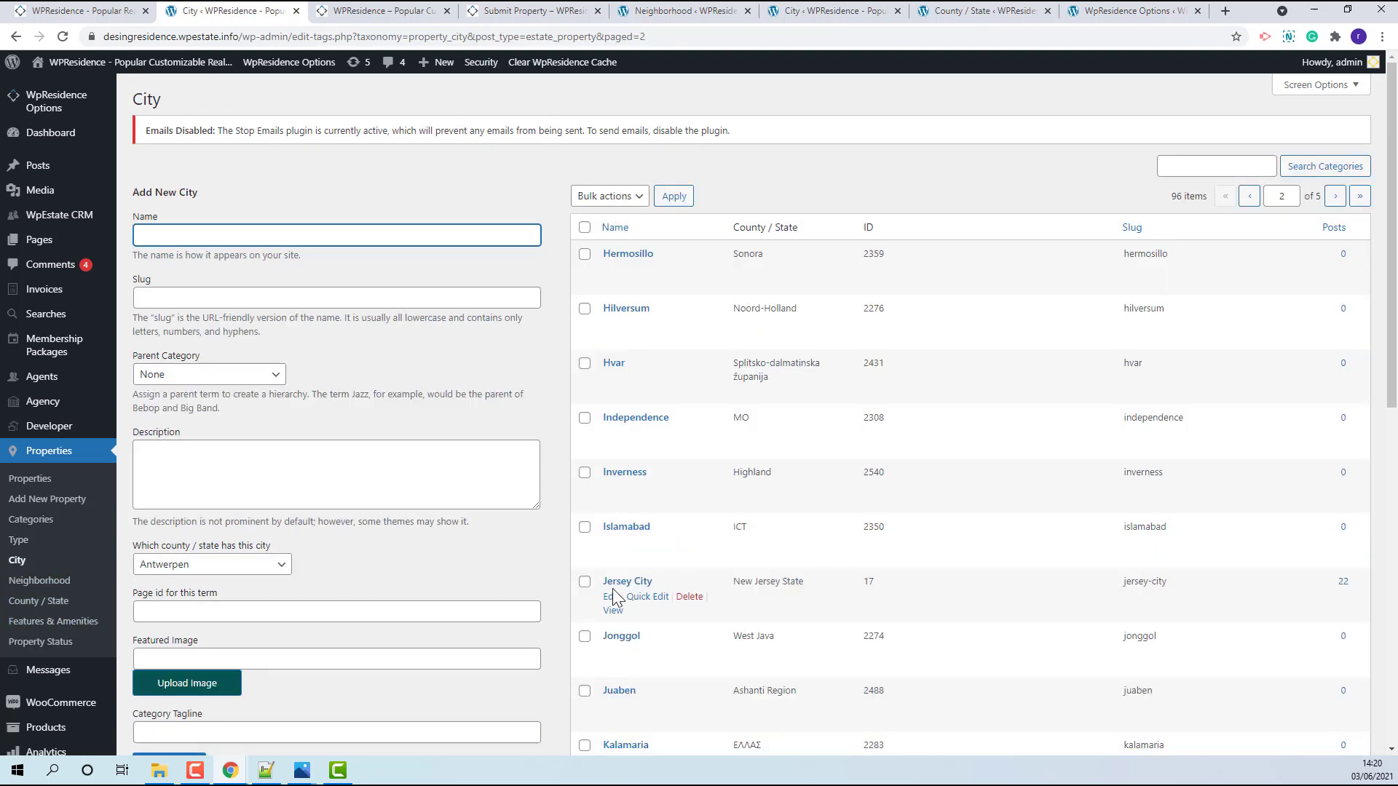
click(609, 598)
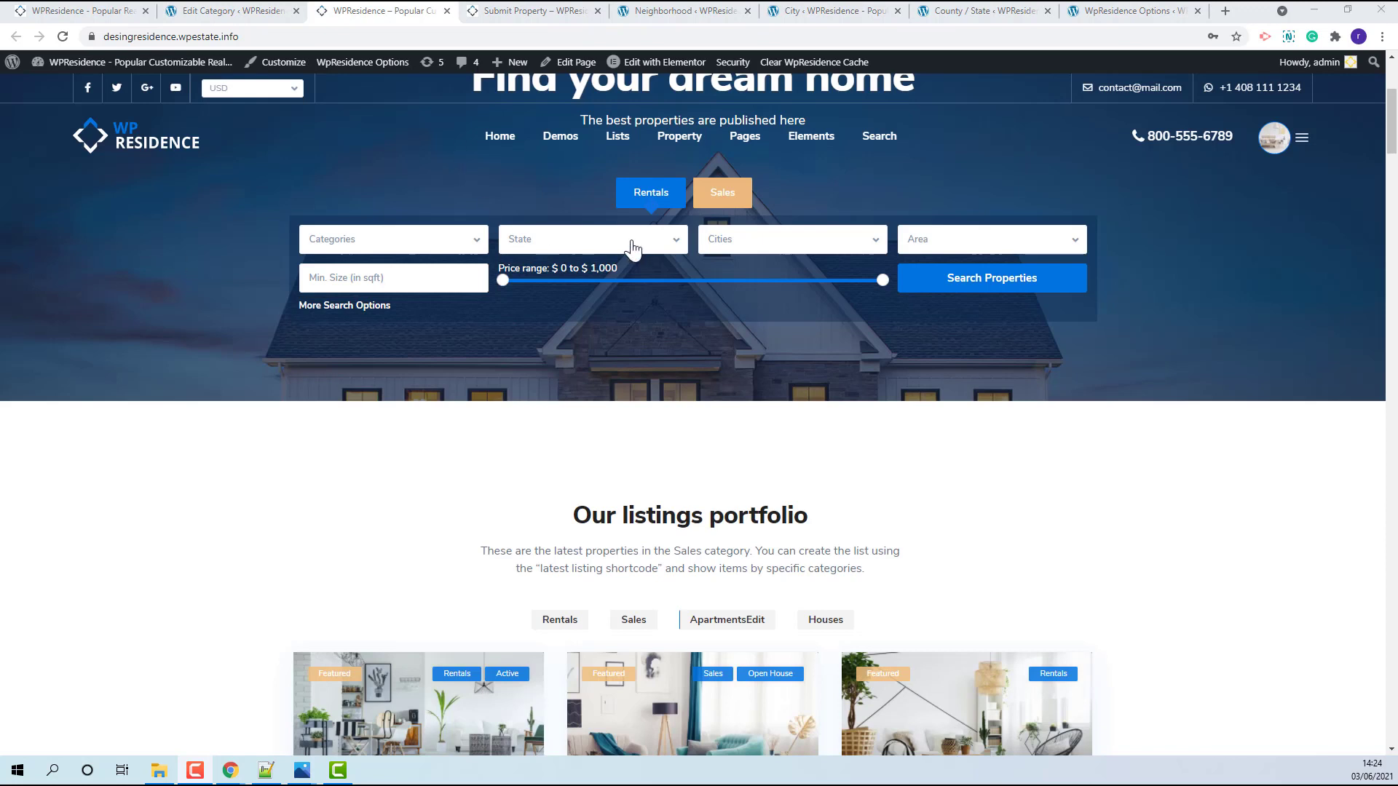
Filter the home search by State New Jersey State, City Jersey City and Area Bayonne.
click(552, 245)
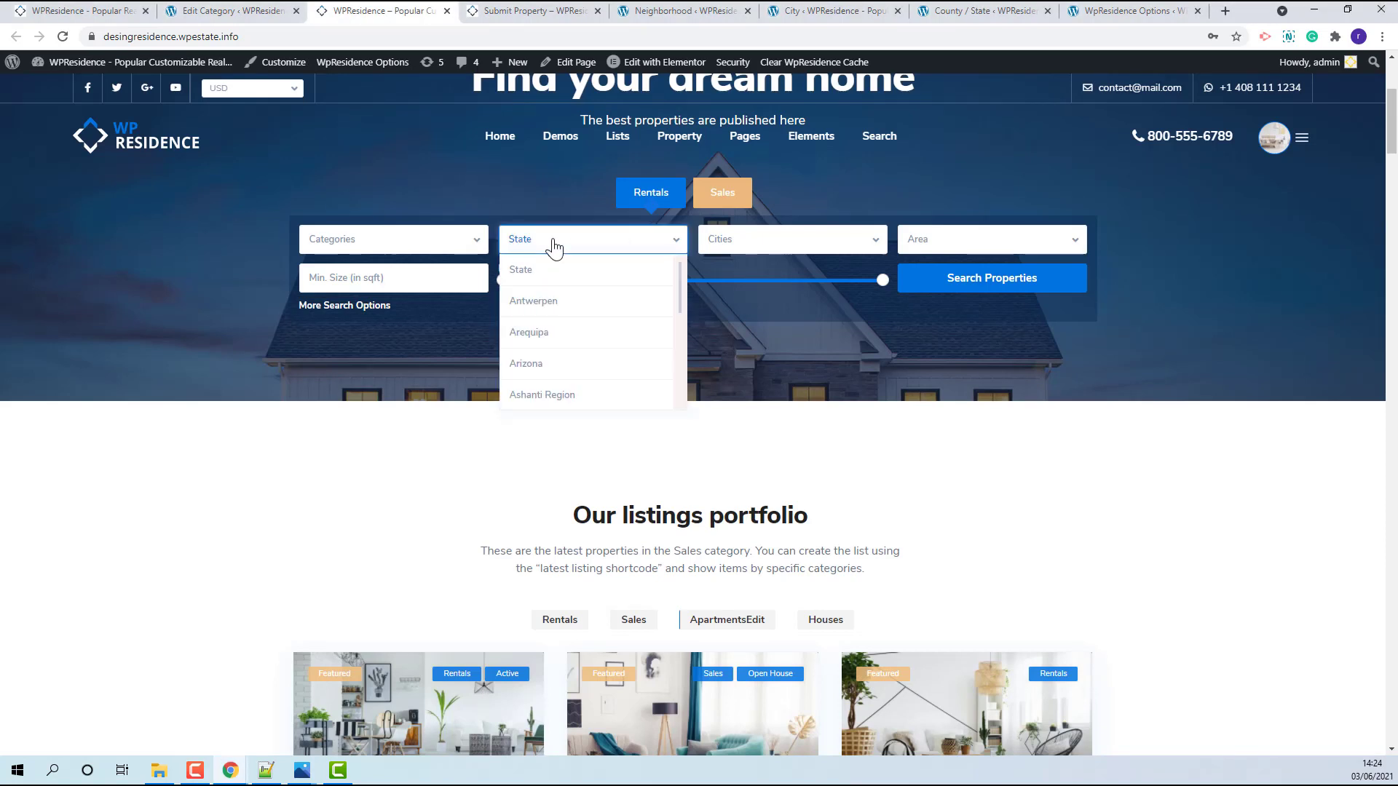
scroll(592, 335, down, 5)
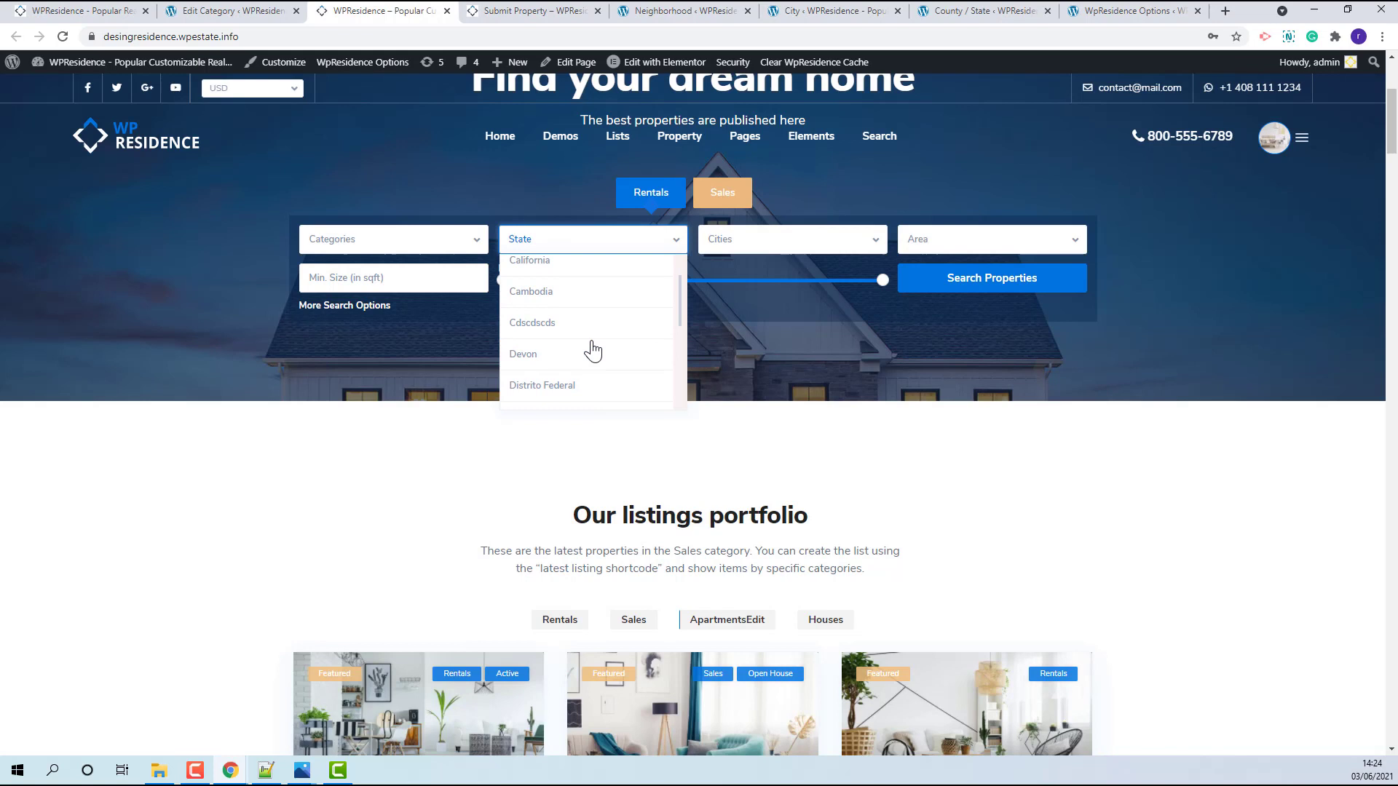
scroll(593, 351, down, 5)
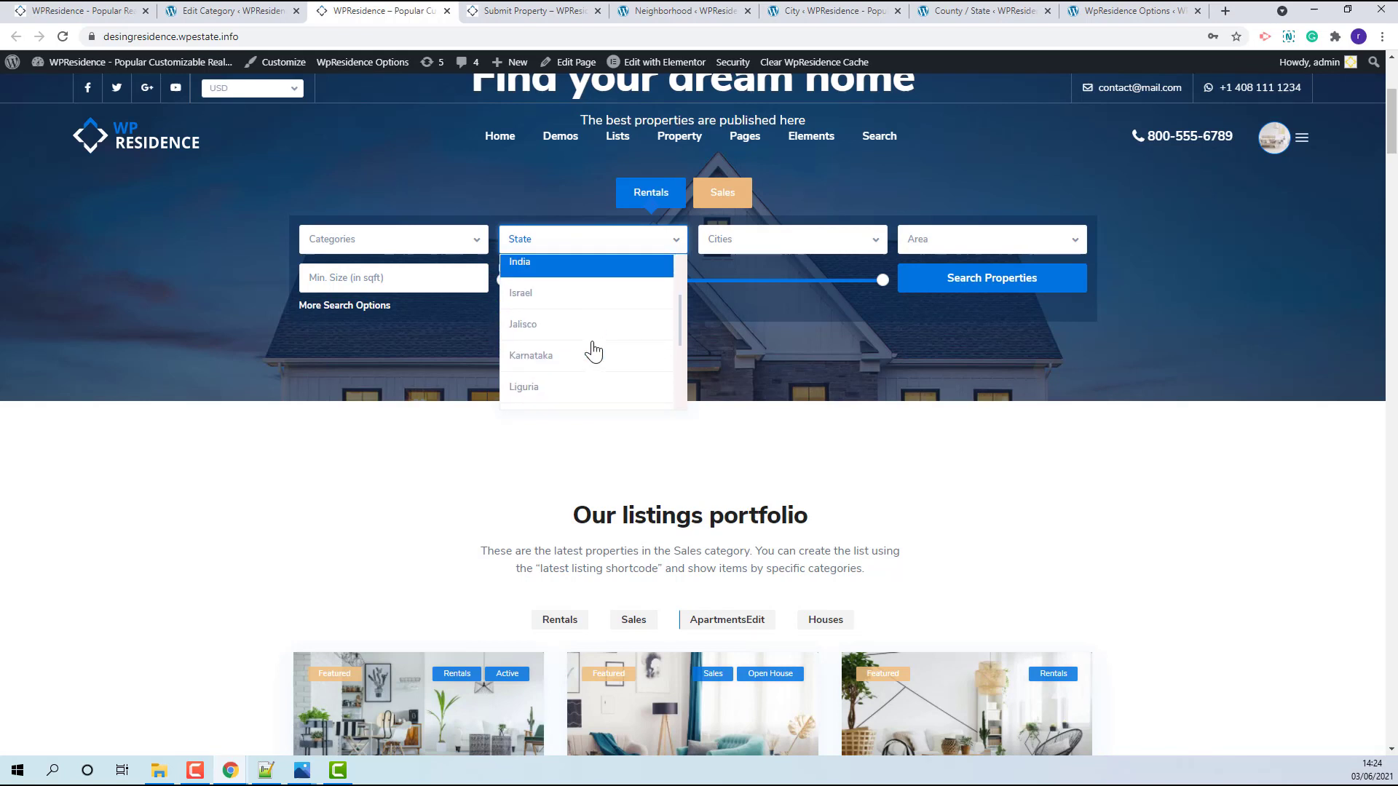
scroll(594, 351, down, 5)
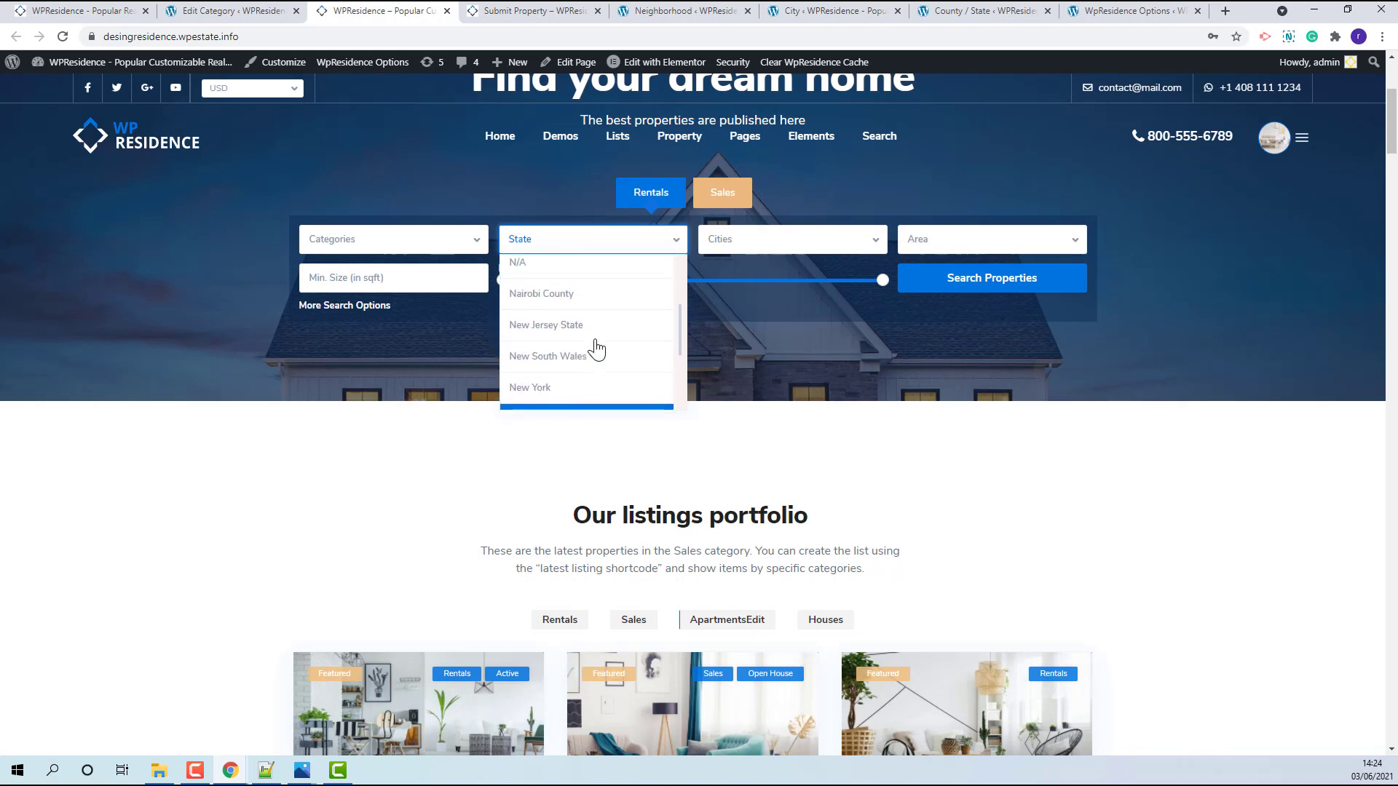
click(596, 327)
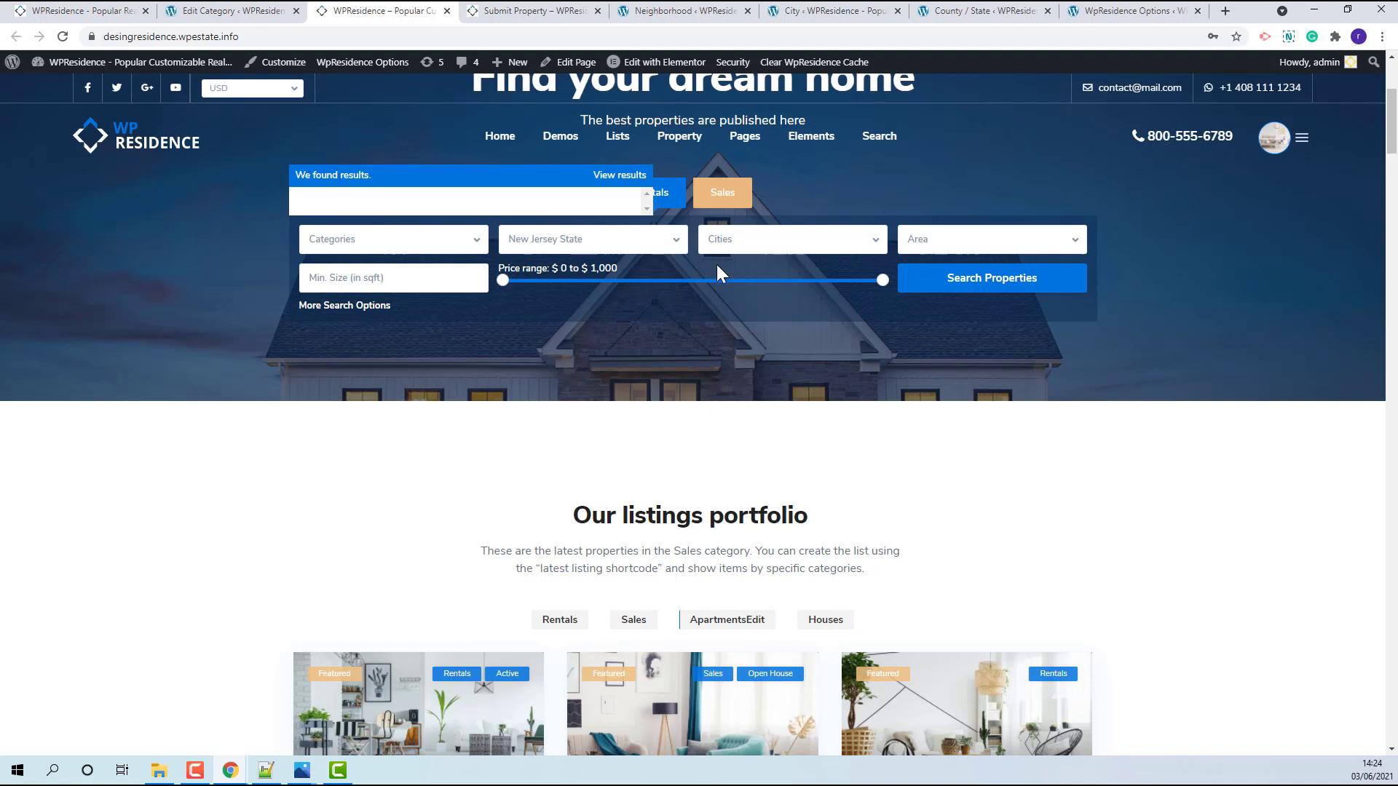
click(739, 247)
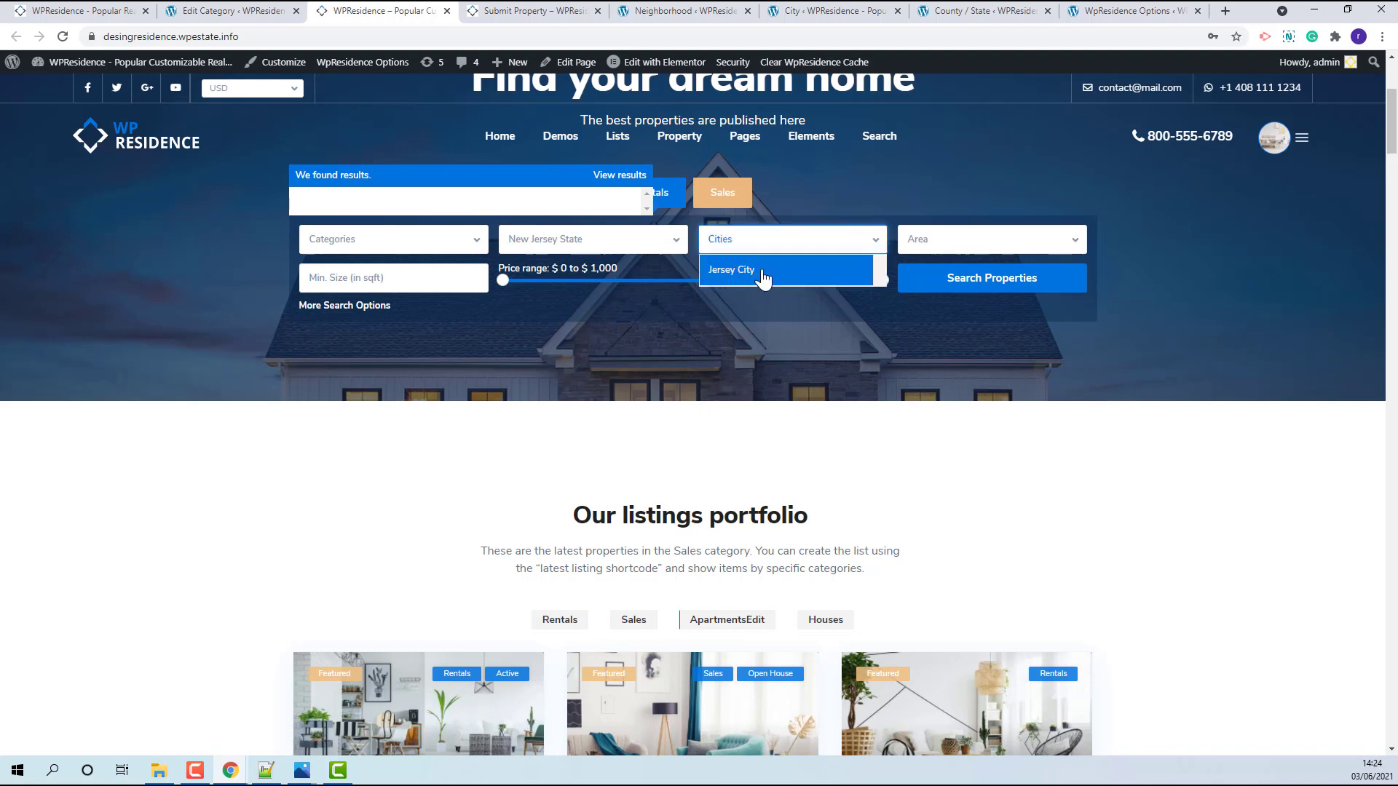
click(762, 277)
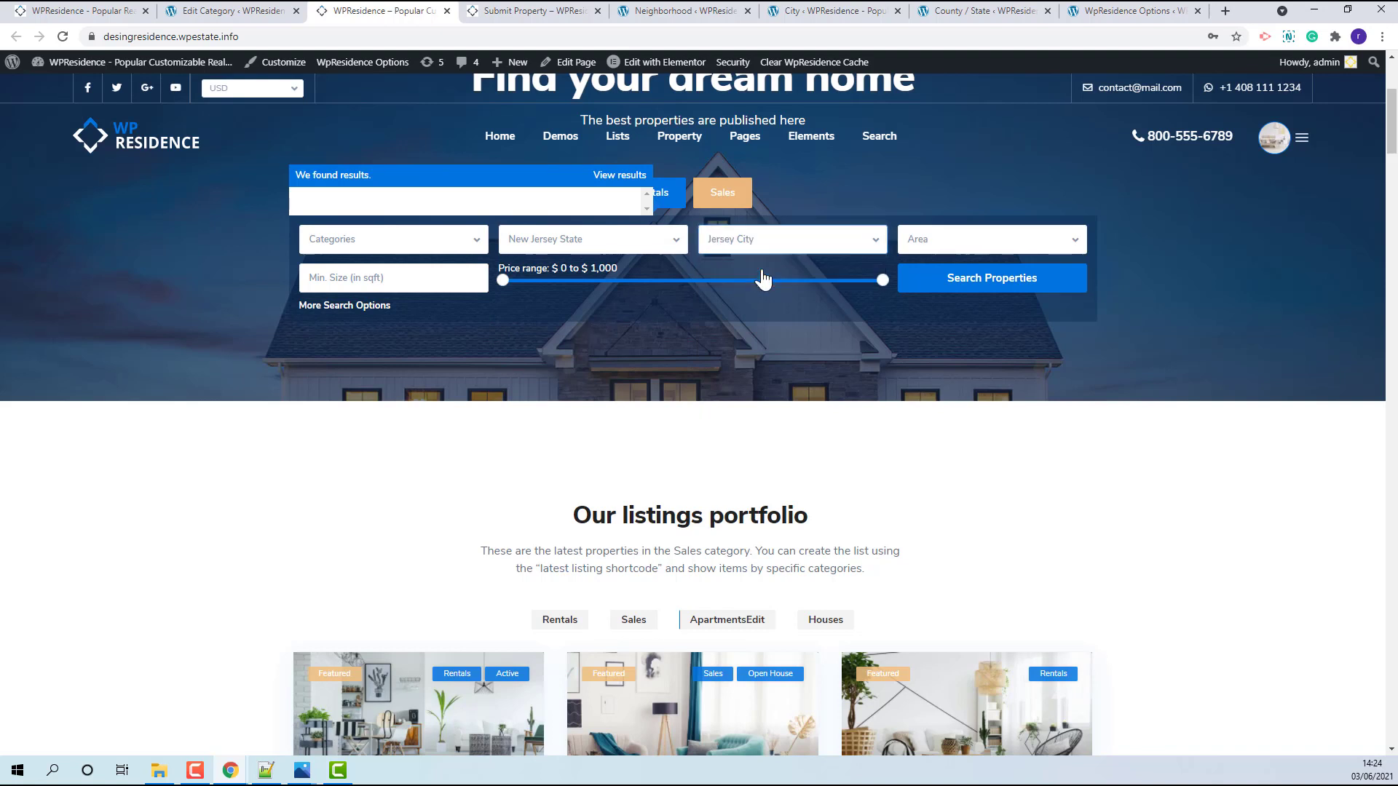
click(946, 247)
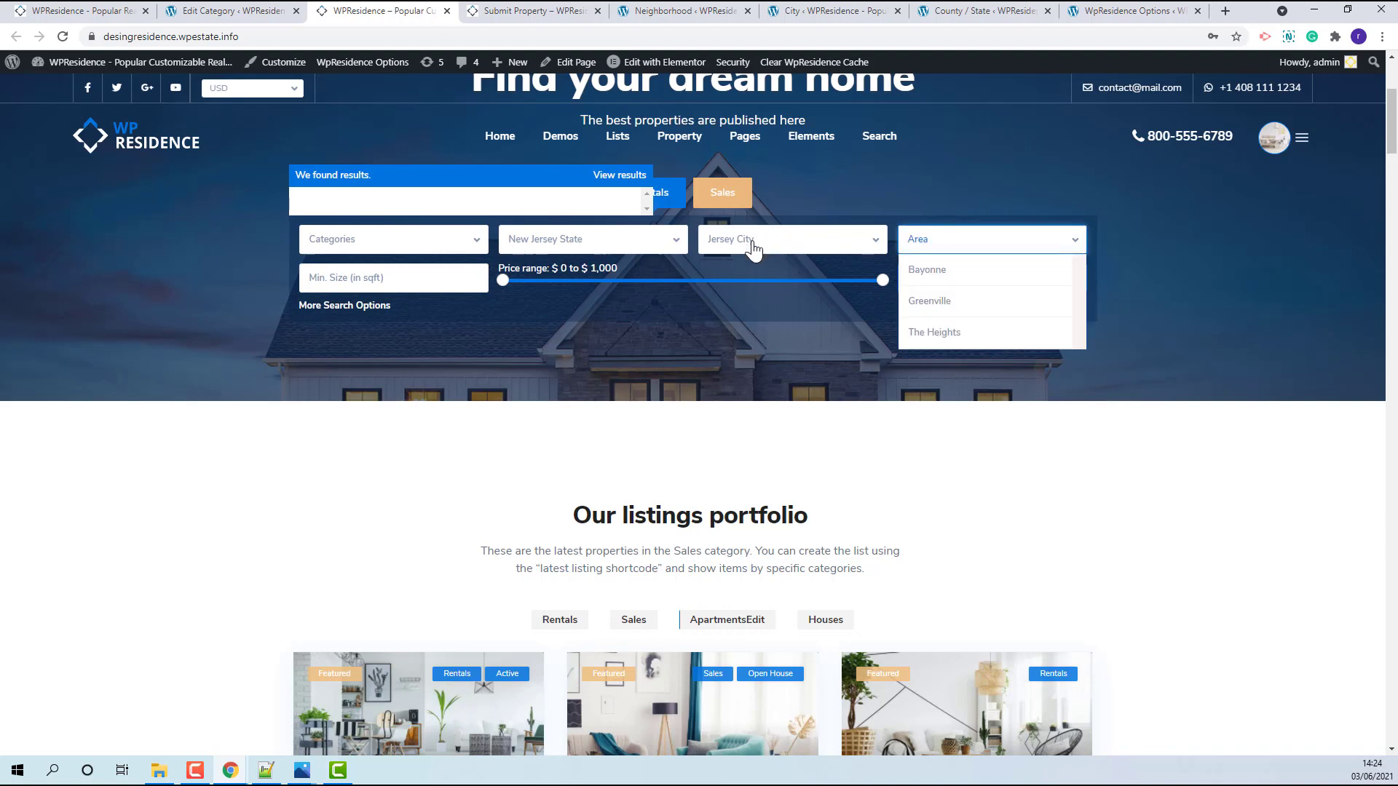
click(929, 284)
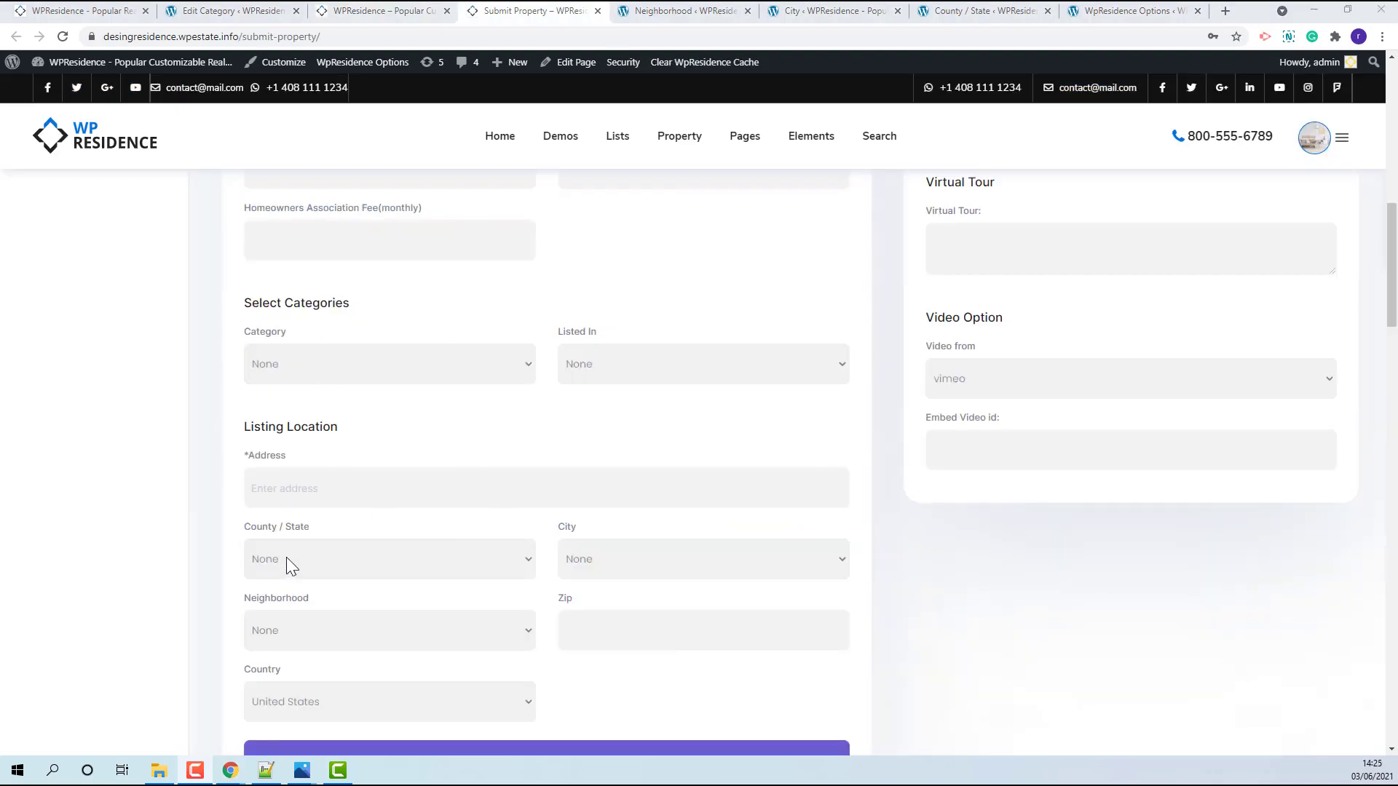
Set the submit form's location to New Jersey State, Jersey City, neighborhood Bayonne.
scroll(201, 521, down, 2)
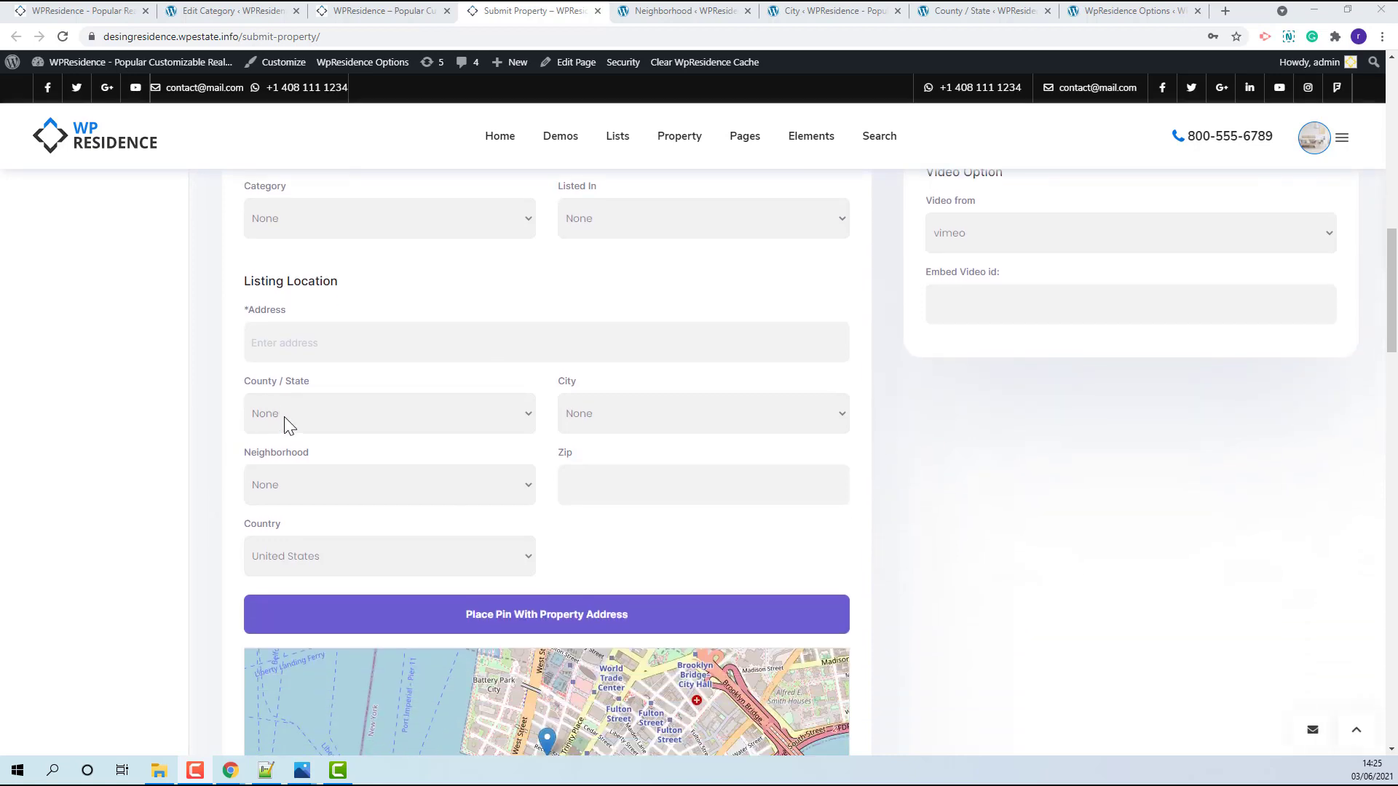
click(287, 420)
scroll(460, 666, down, 5)
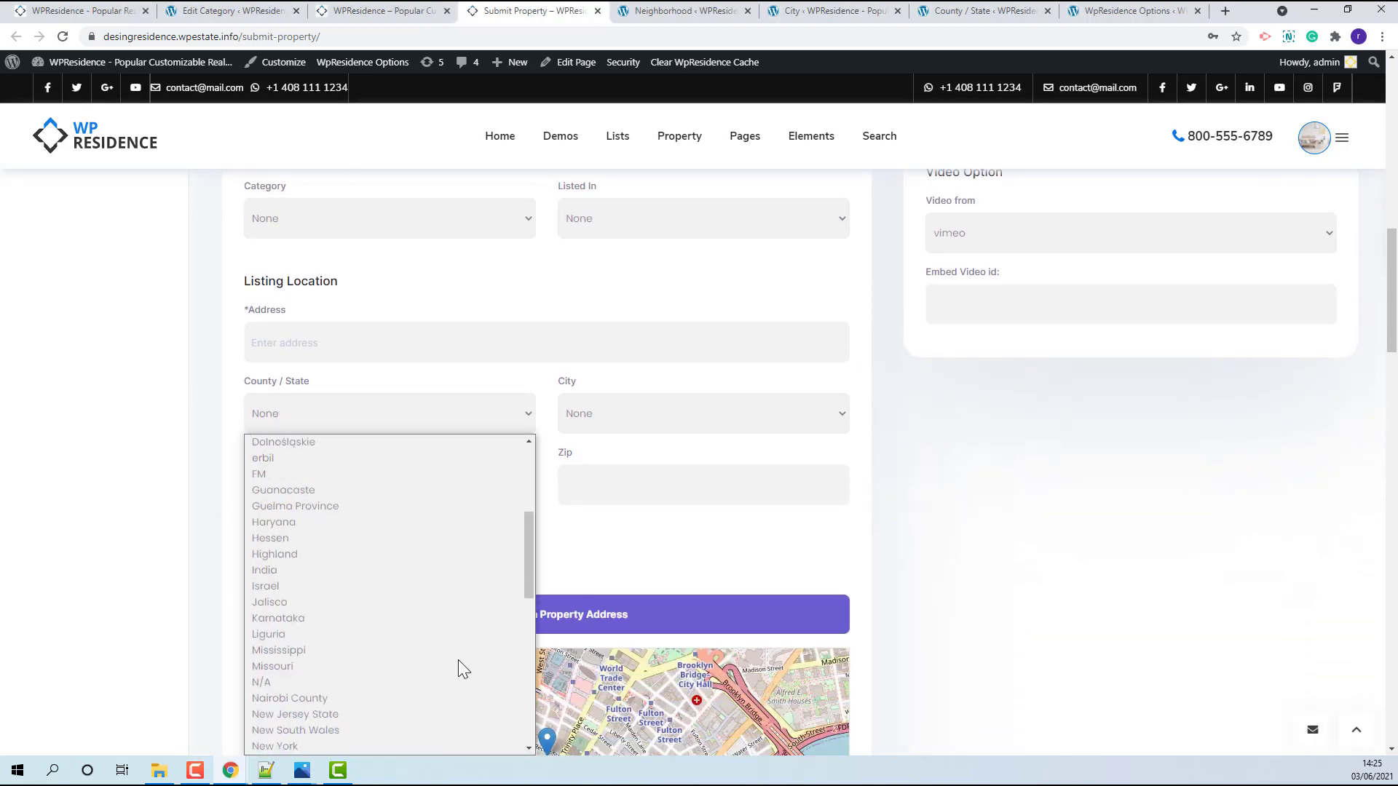
scroll(459, 665, up, 3)
scroll(459, 666, down, 3)
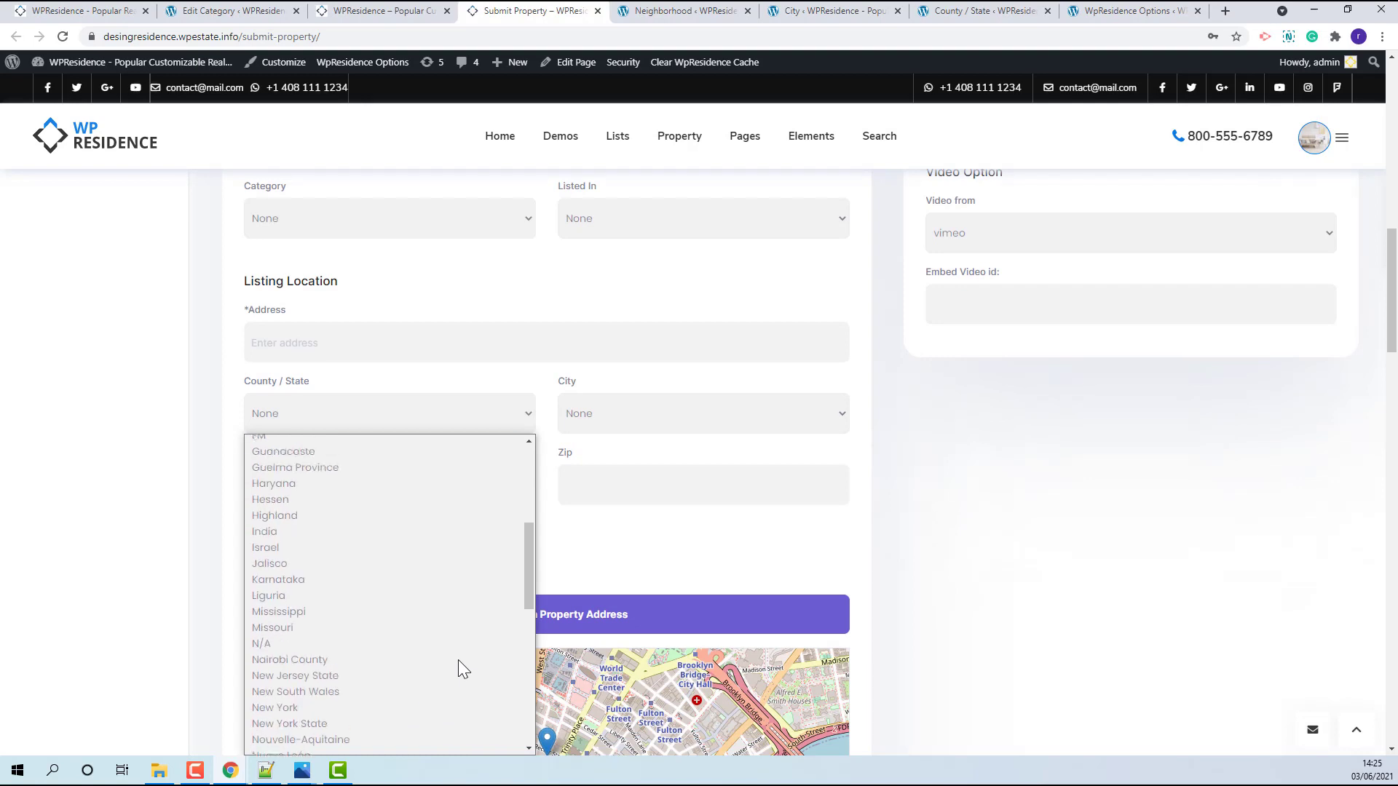
click(339, 664)
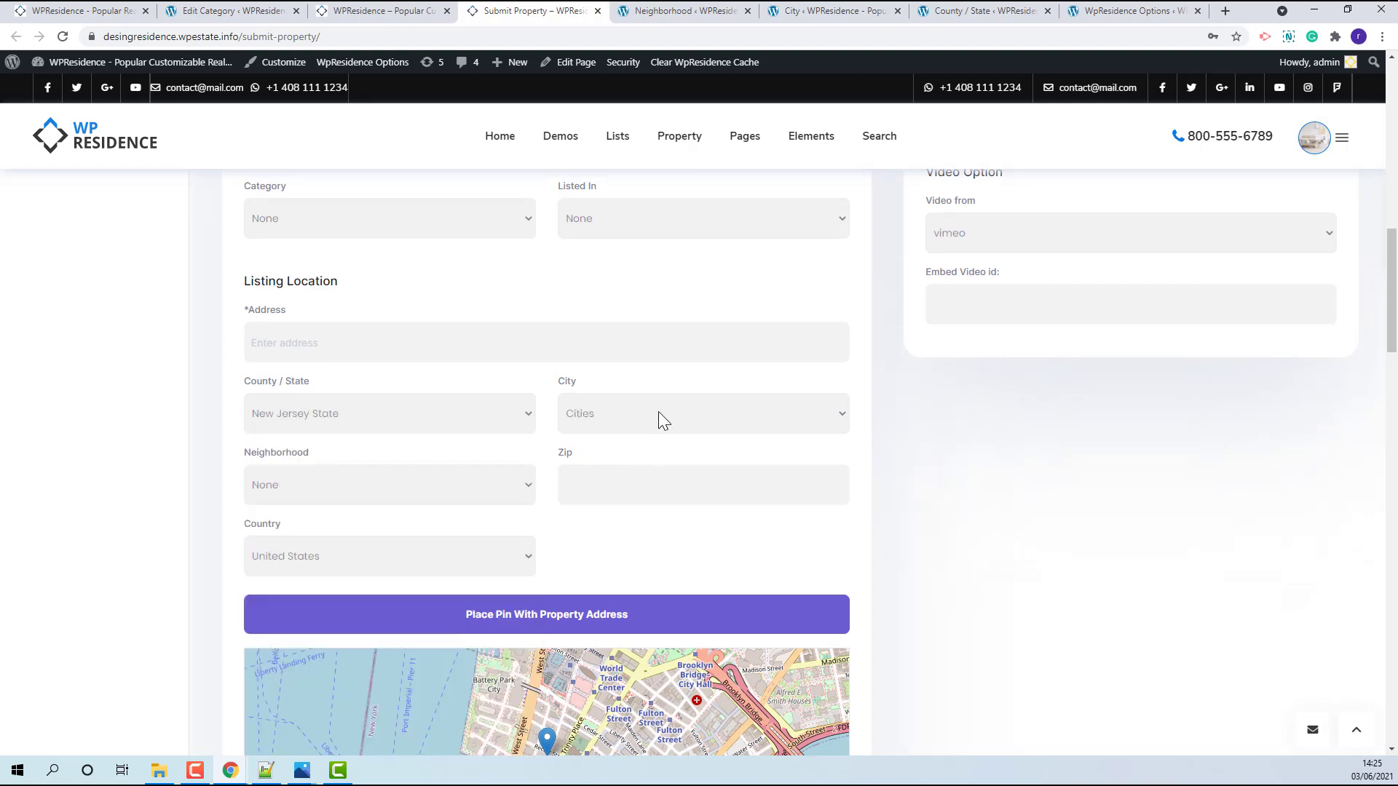
click(658, 415)
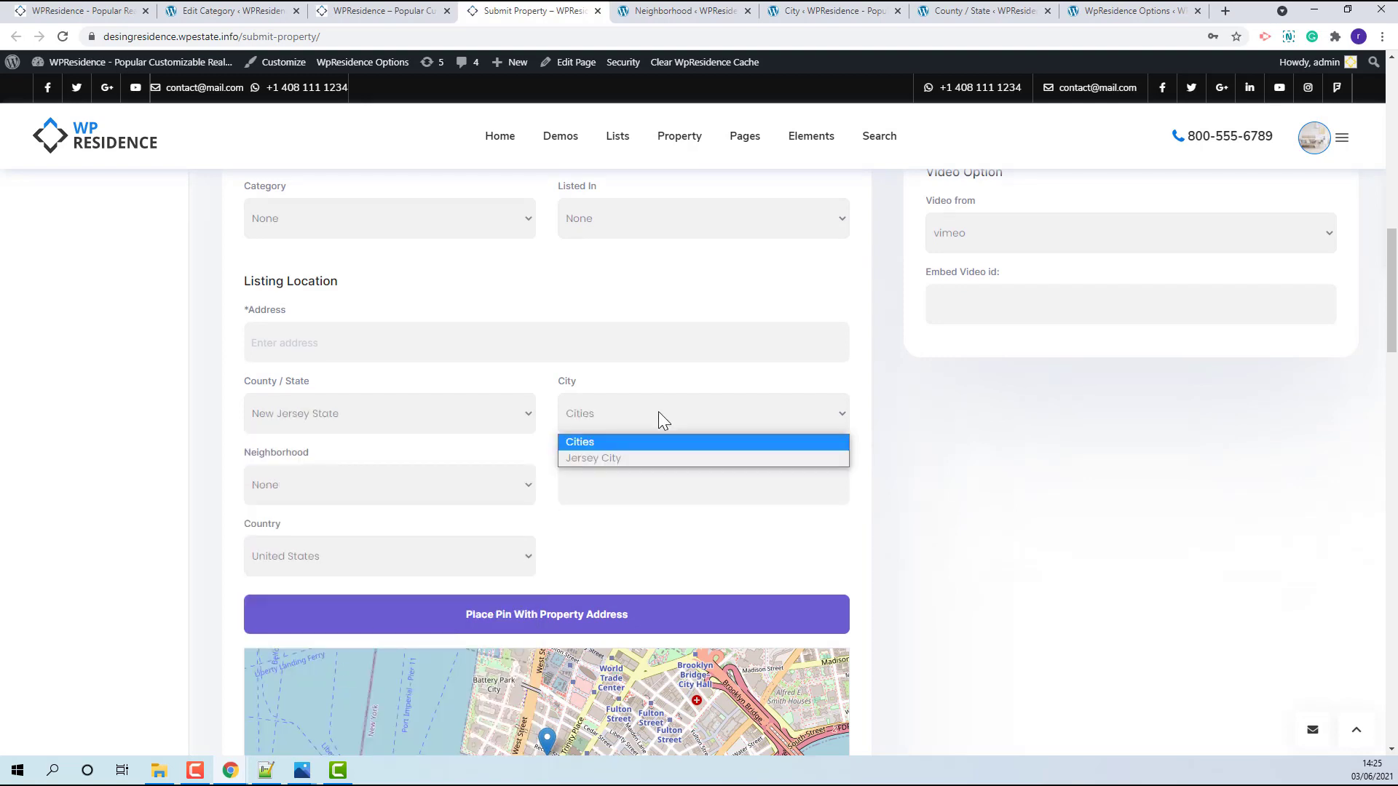
click(587, 458)
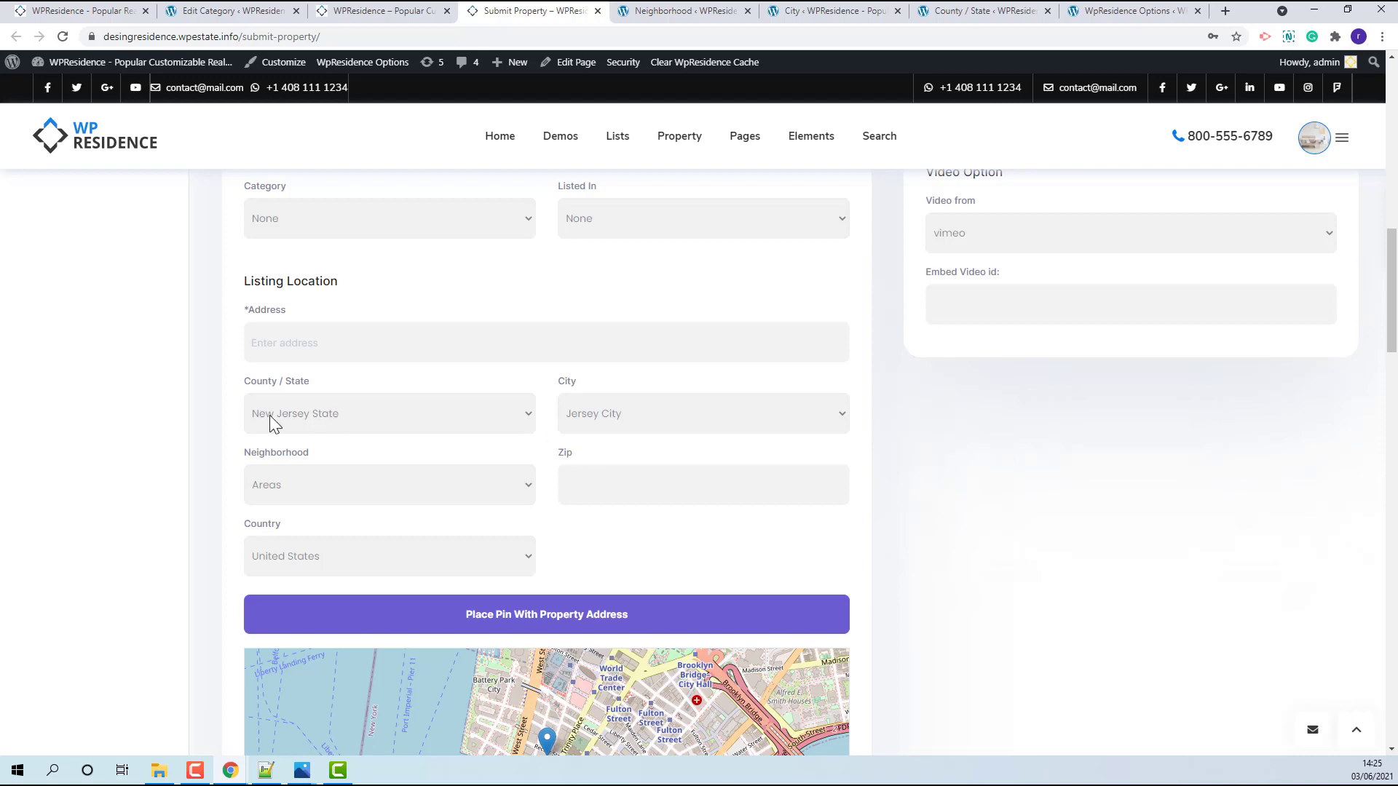
click(353, 494)
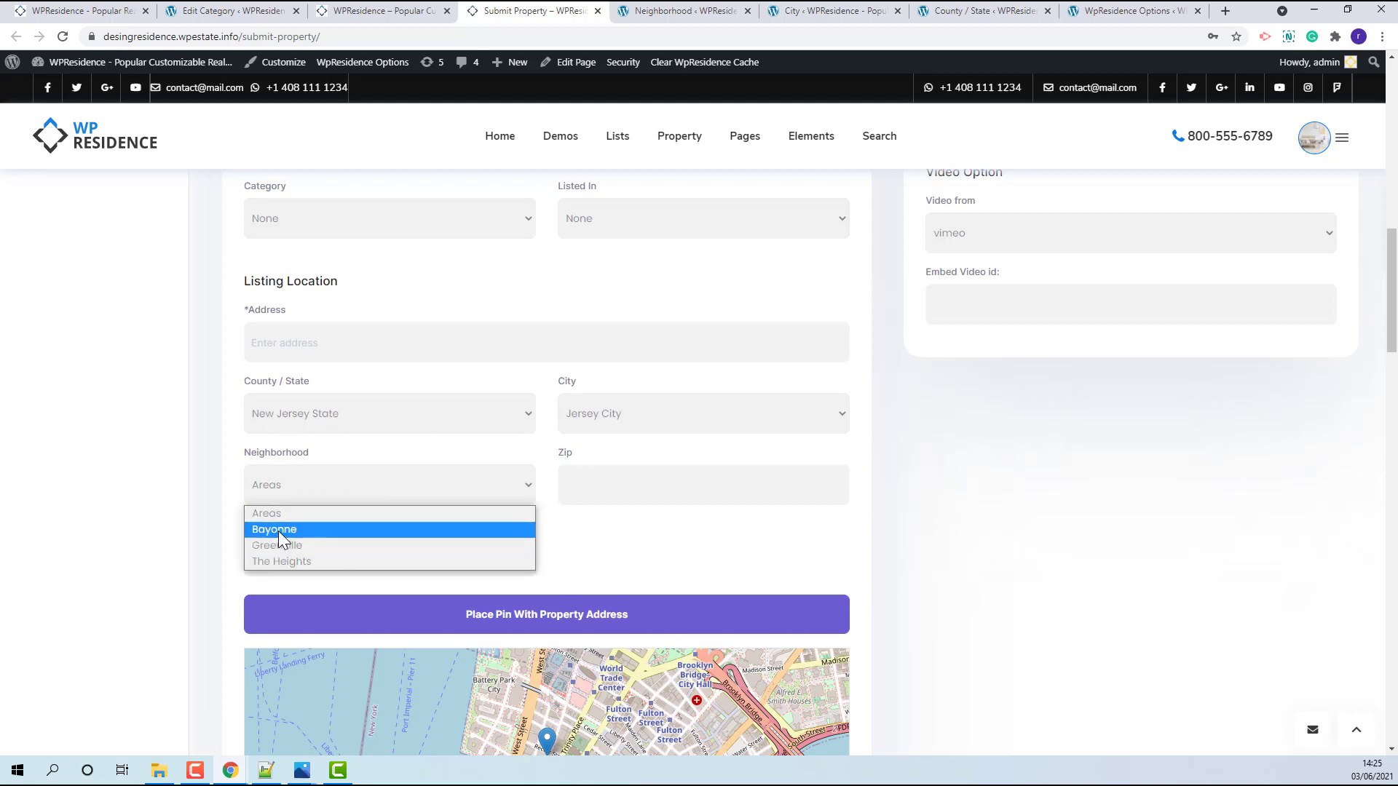
click(341, 530)
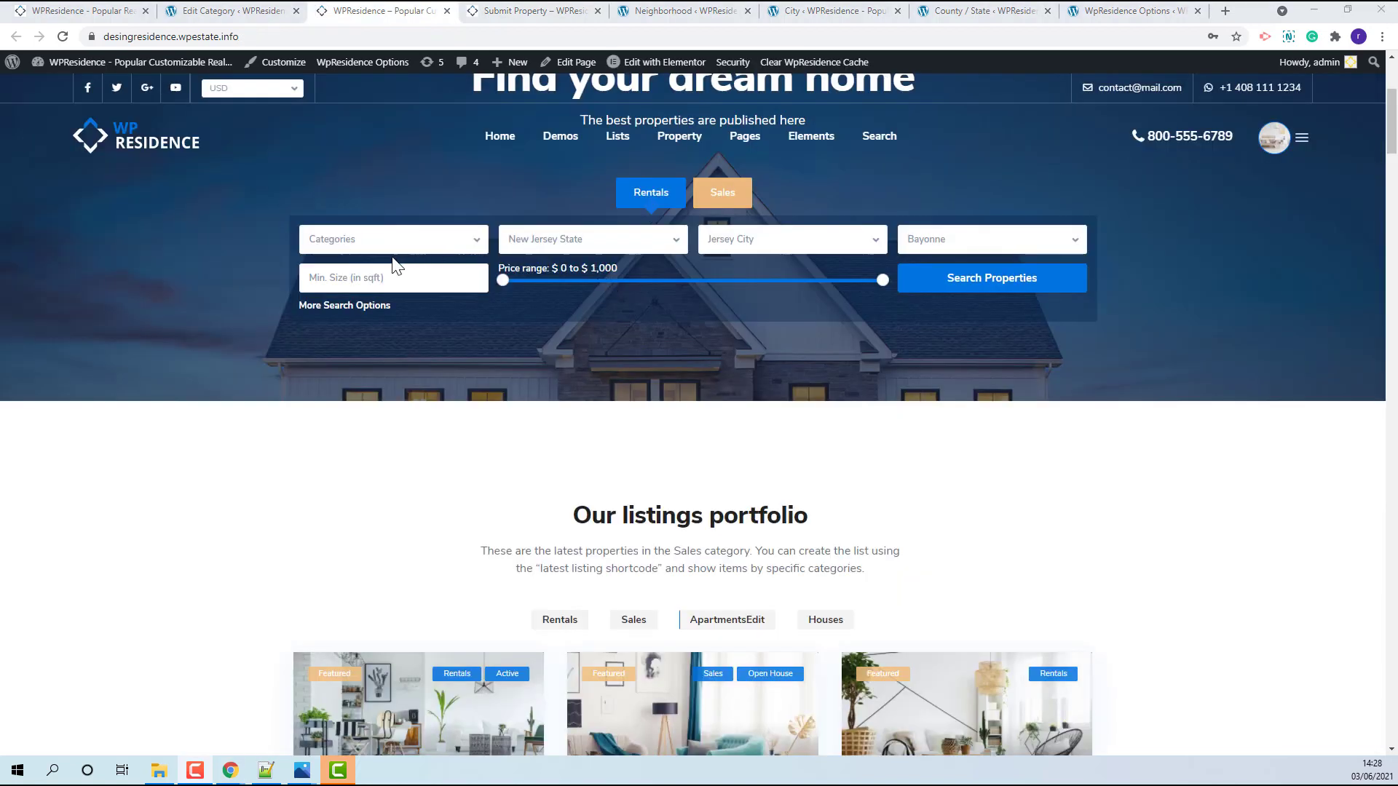
Check Apartment Child in the home search Categories list, then bring up WpResidence Options.
click(384, 240)
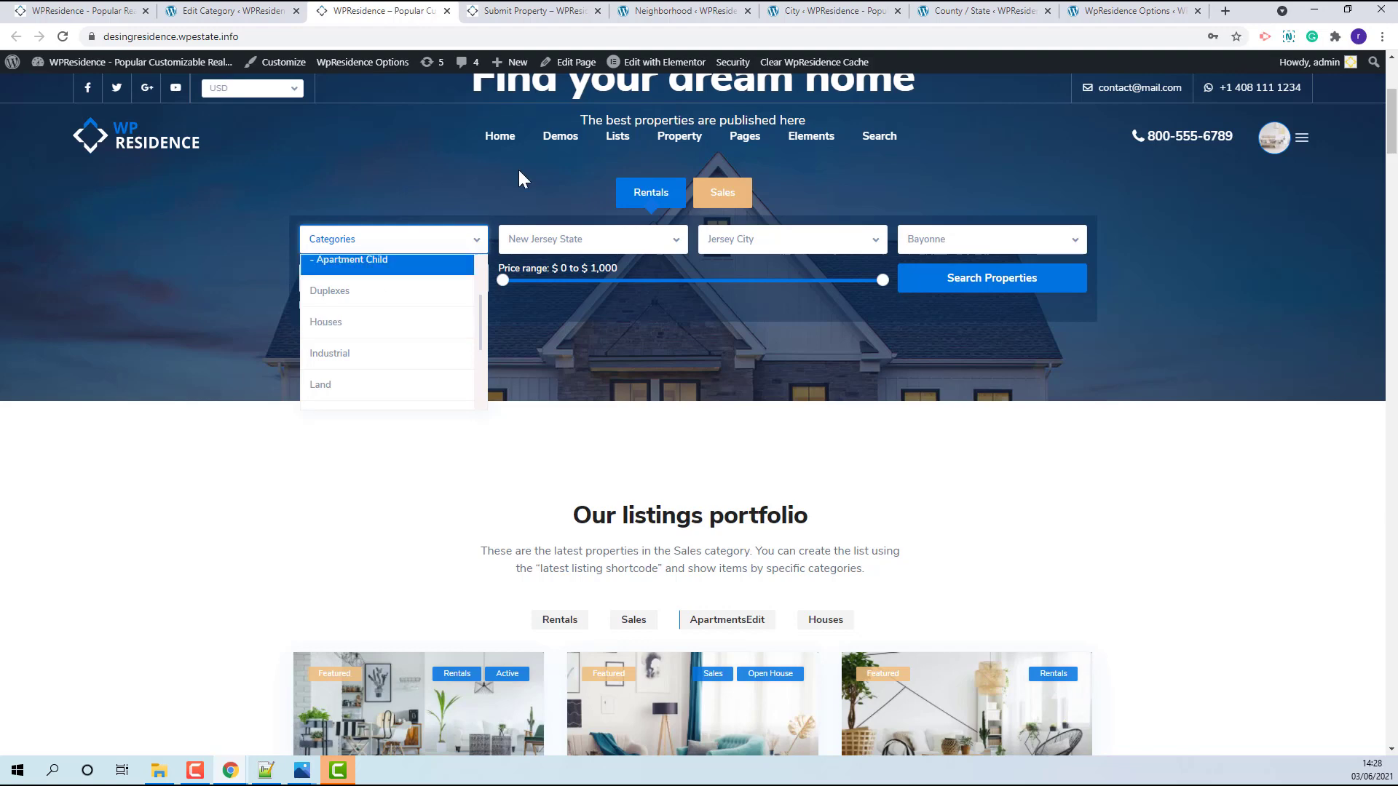
click(1115, 14)
scroll(1019, 302, up, 2)
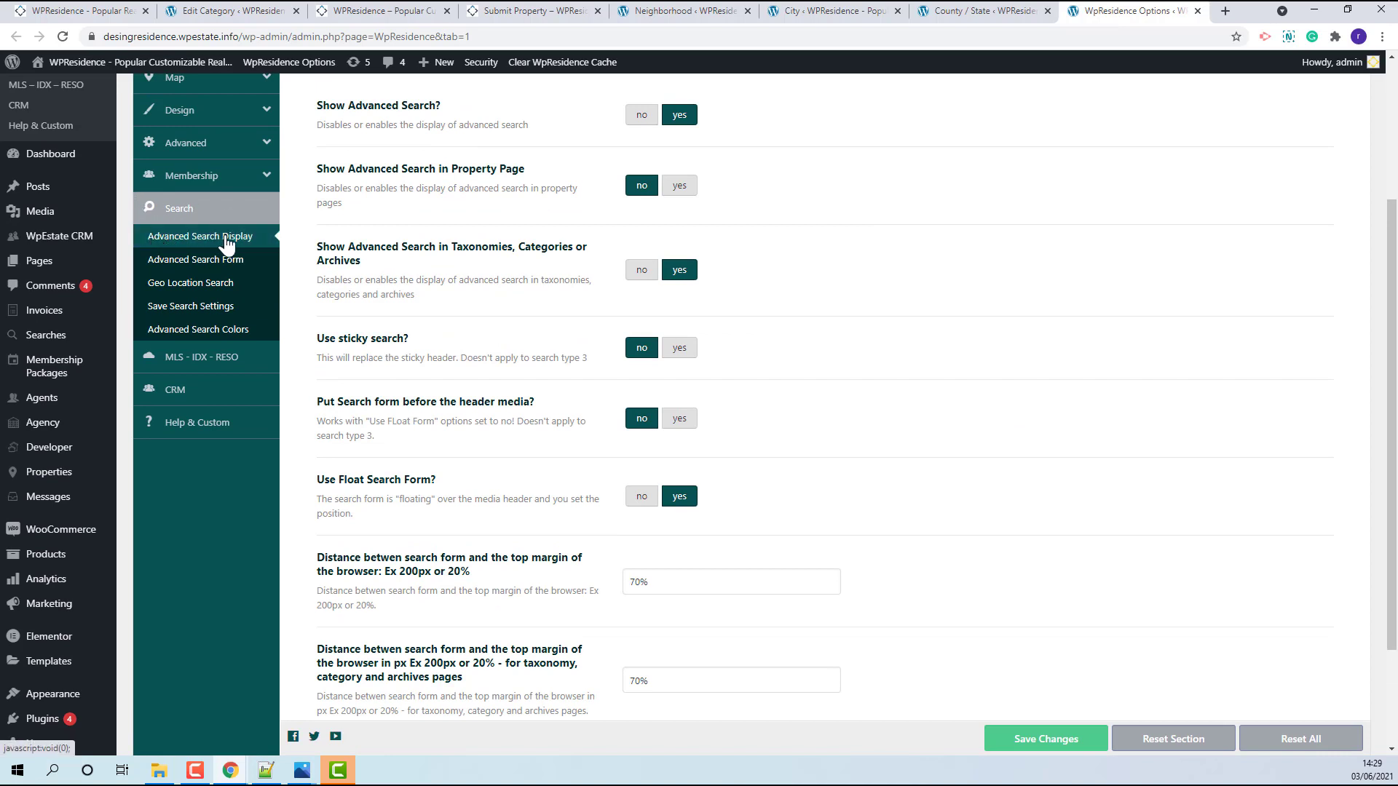
Set 'Show Property Categories with 0 properties' to no in Advanced Search Display.
scroll(880, 363, down, 2)
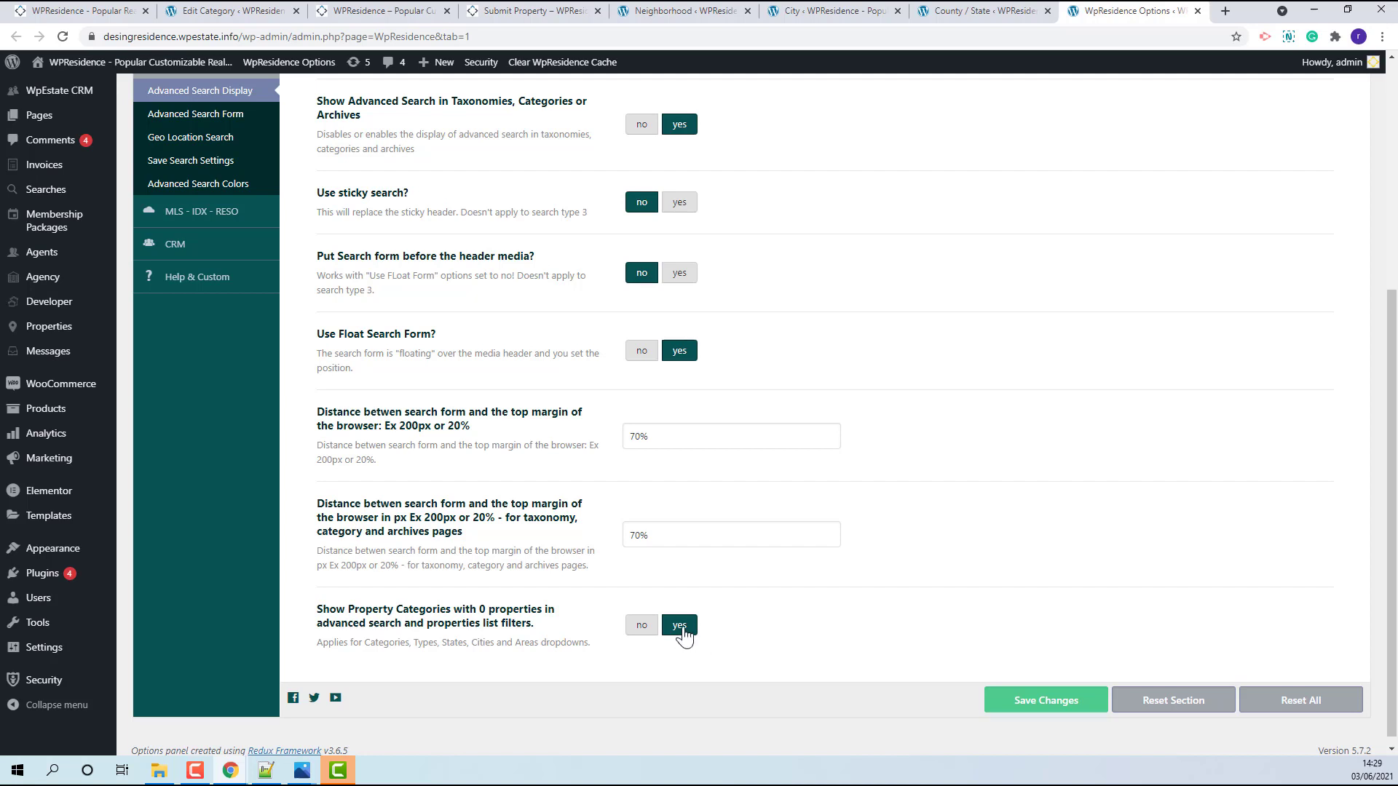
click(633, 637)
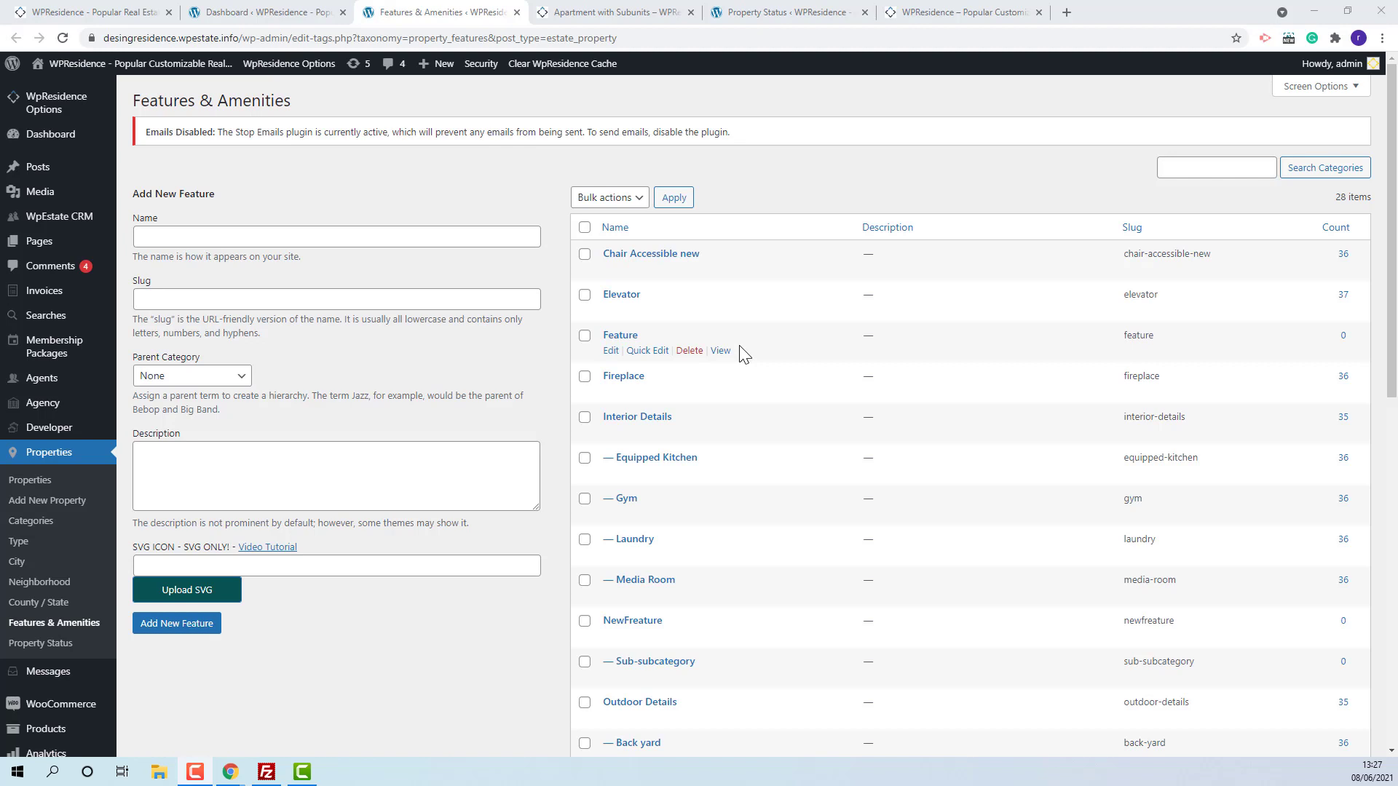
Review the Apartment with Subunits listing's address, details and features, then the Property Status list.
click(608, 13)
scroll(1030, 555, down, 20)
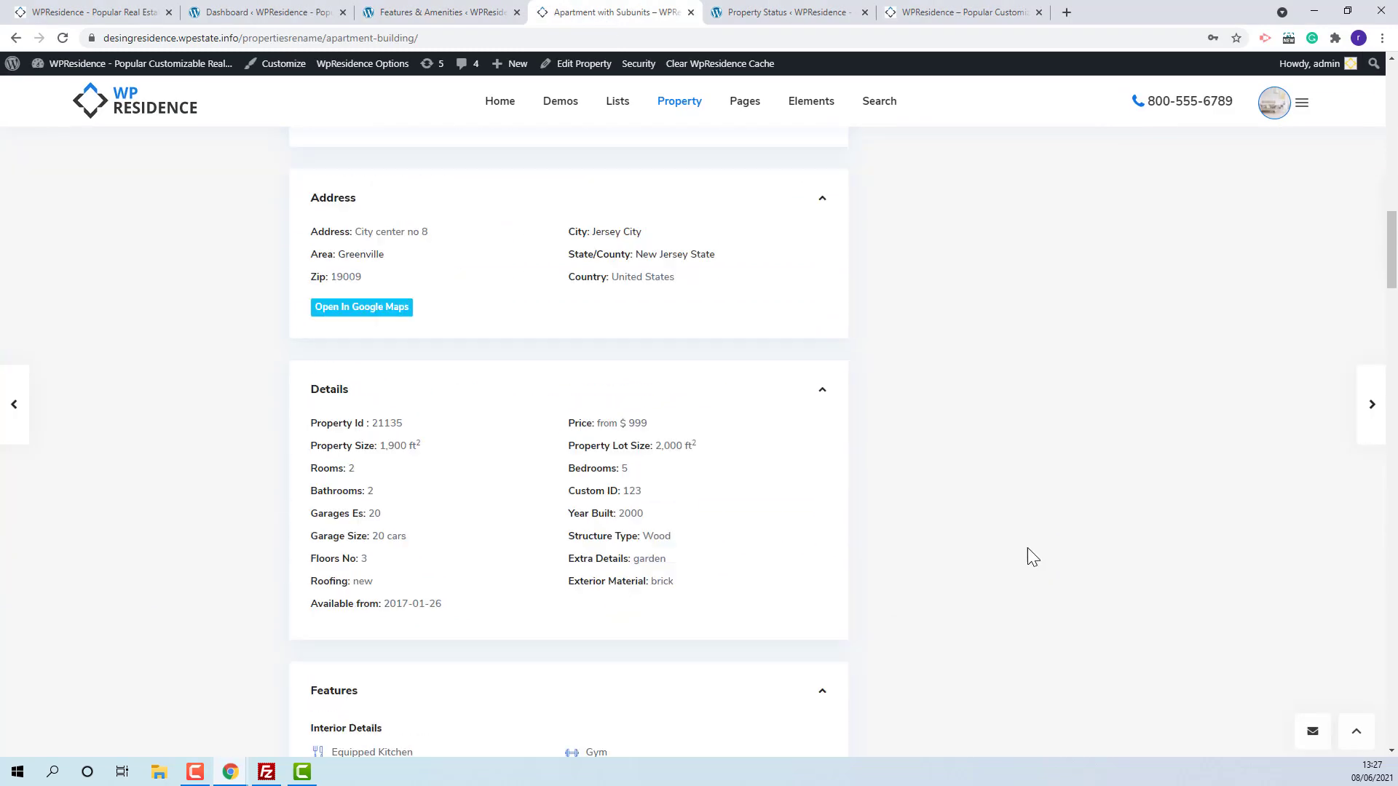
scroll(1028, 548, up, 4)
scroll(1028, 547, up, 1)
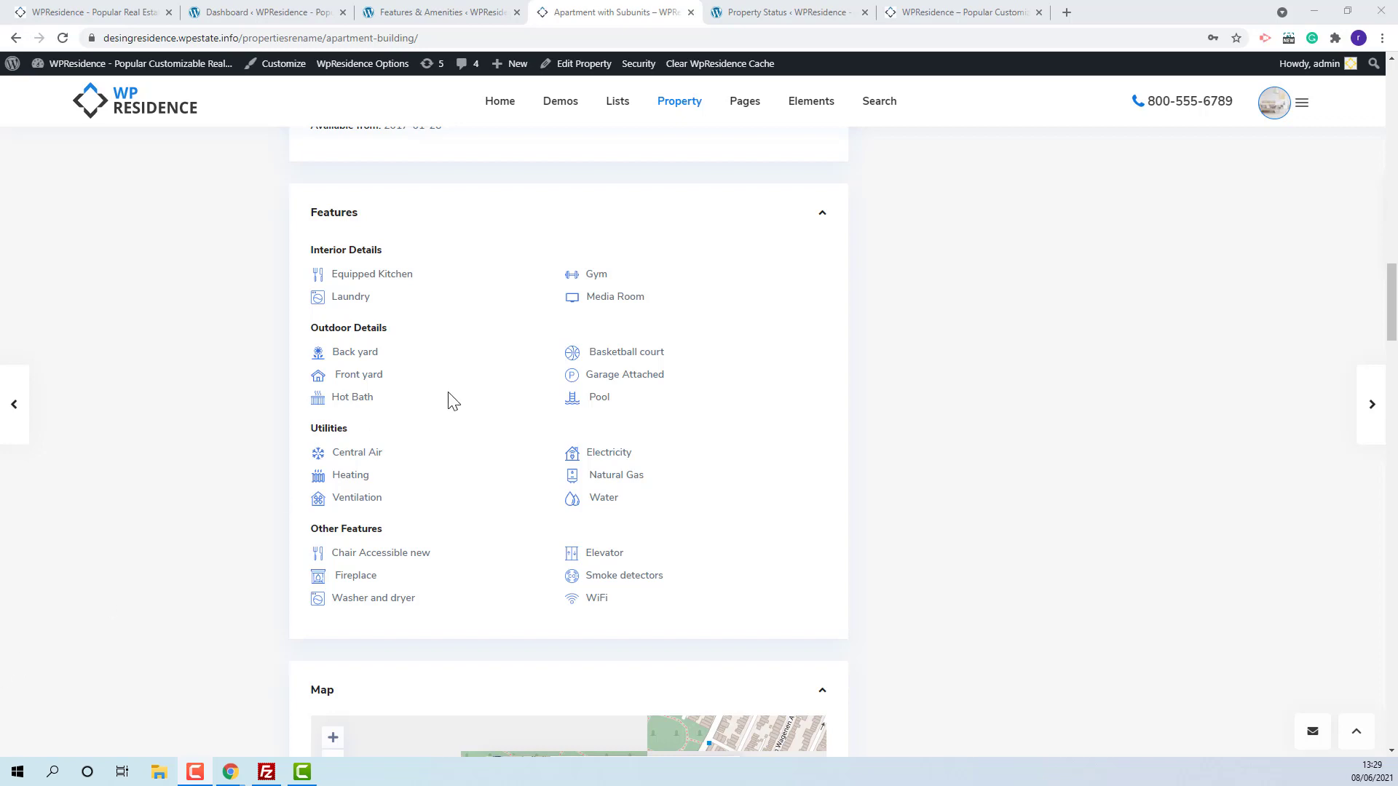
click(793, 12)
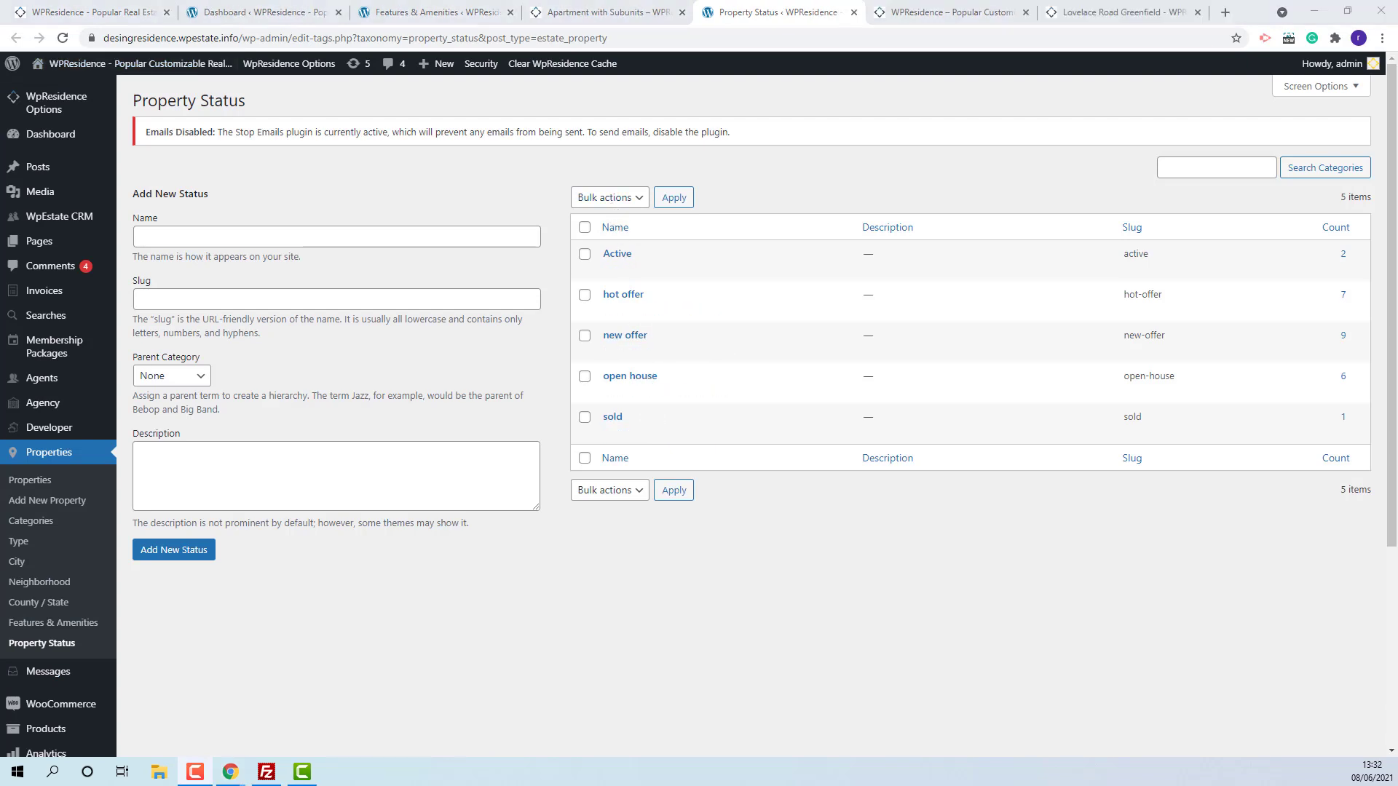
Look over the listings portfolio and the open-house Lovelace Road Greenfield property page.
click(939, 13)
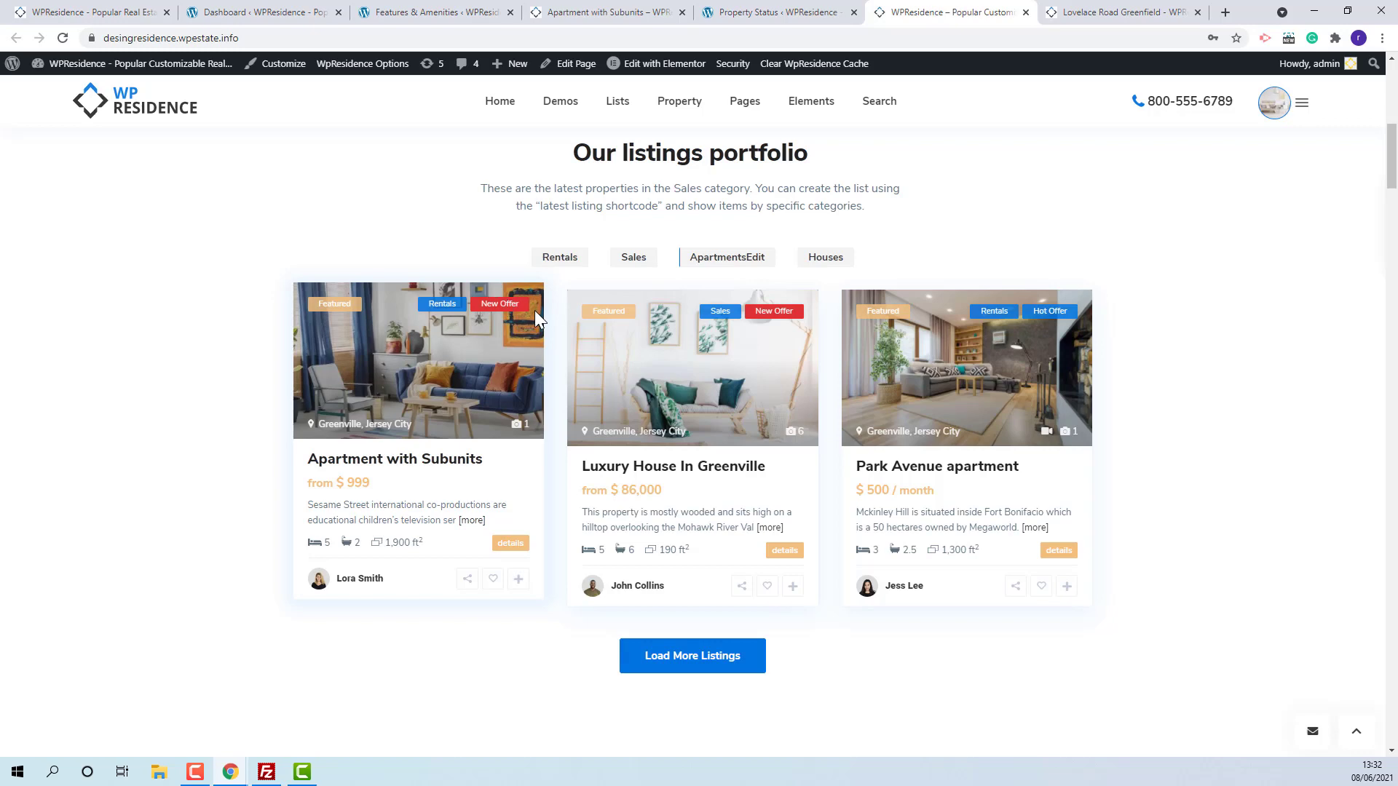
click(1097, 13)
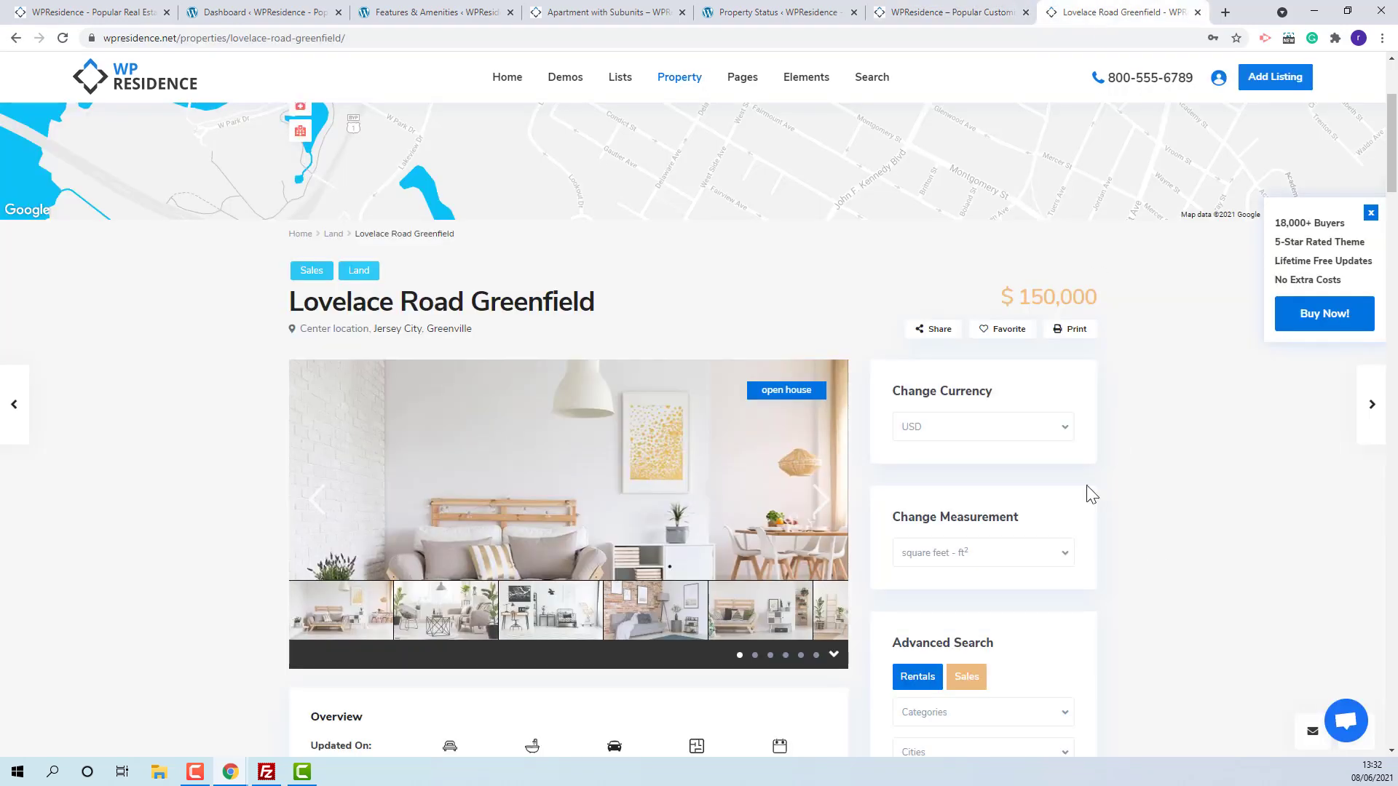